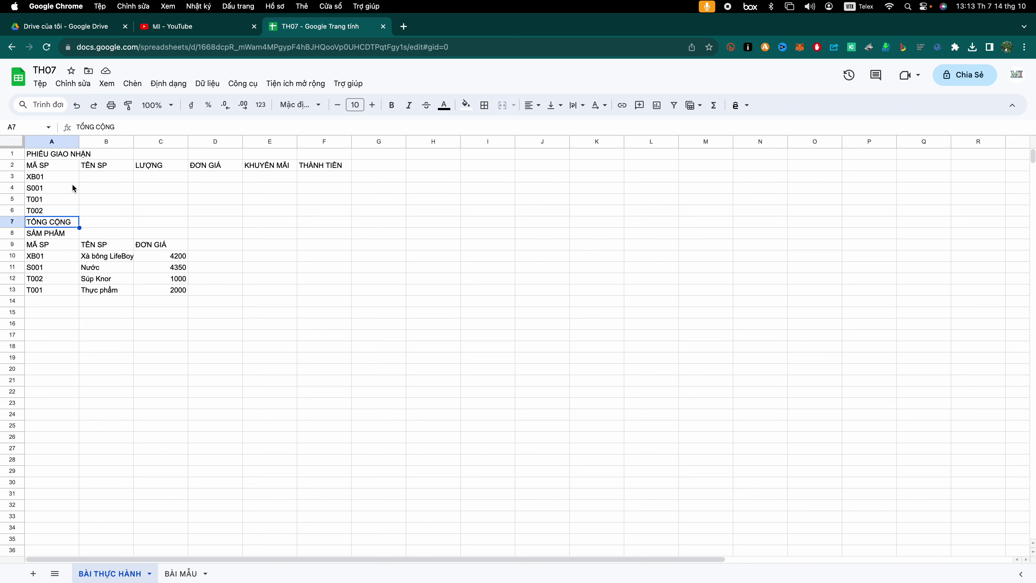
# Merge cells A1:F1 so the PHIẾU GIAO NHẬN title spans the table's six columns
pyautogui.click(39, 154)
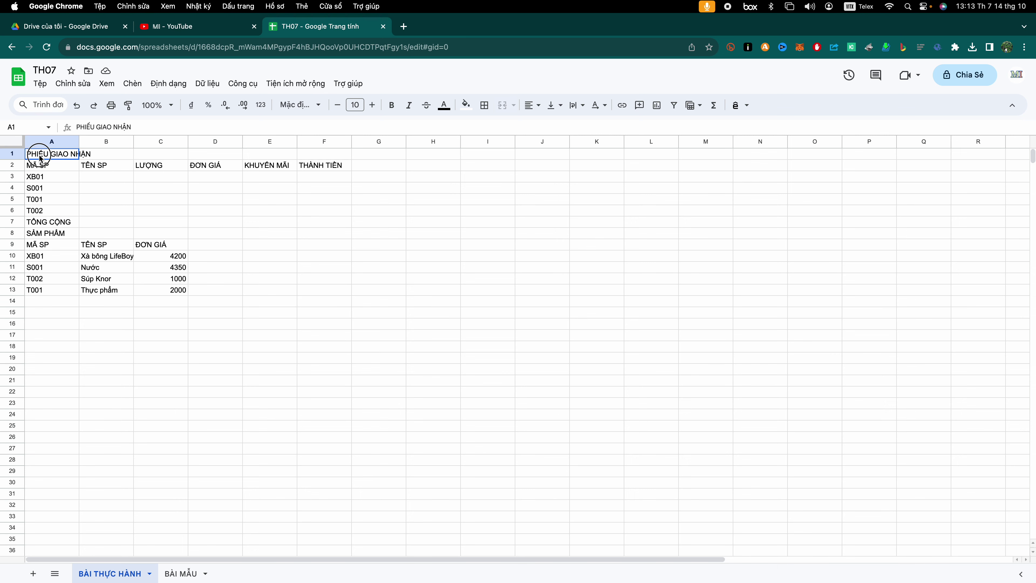
pyautogui.click(163, 107)
pyautogui.click(155, 229)
pyautogui.click(107, 194)
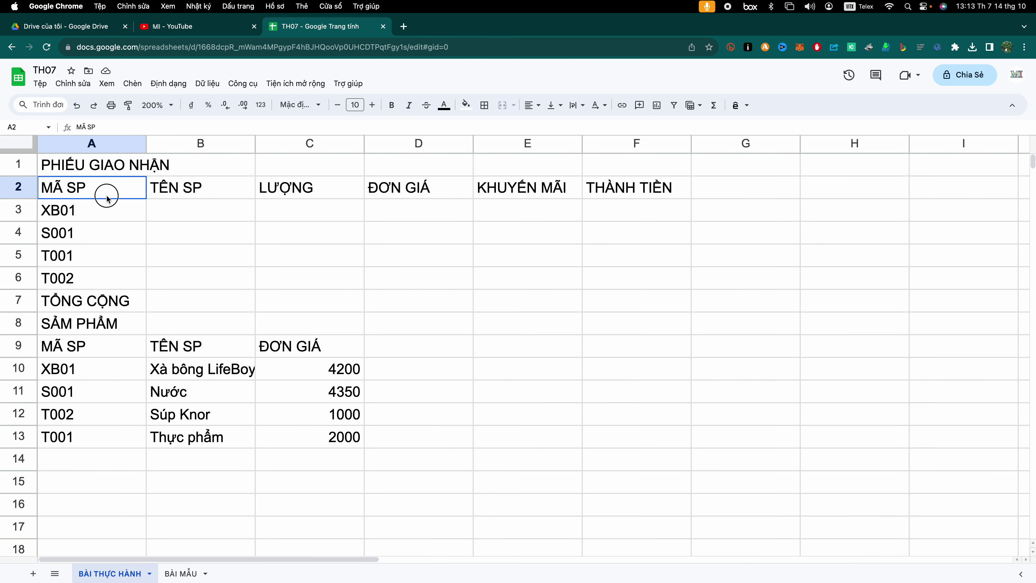
pyautogui.click(70, 166)
pyautogui.moveTo(70, 167); pyautogui.dragTo(673, 173)
pyautogui.click(537, 248)
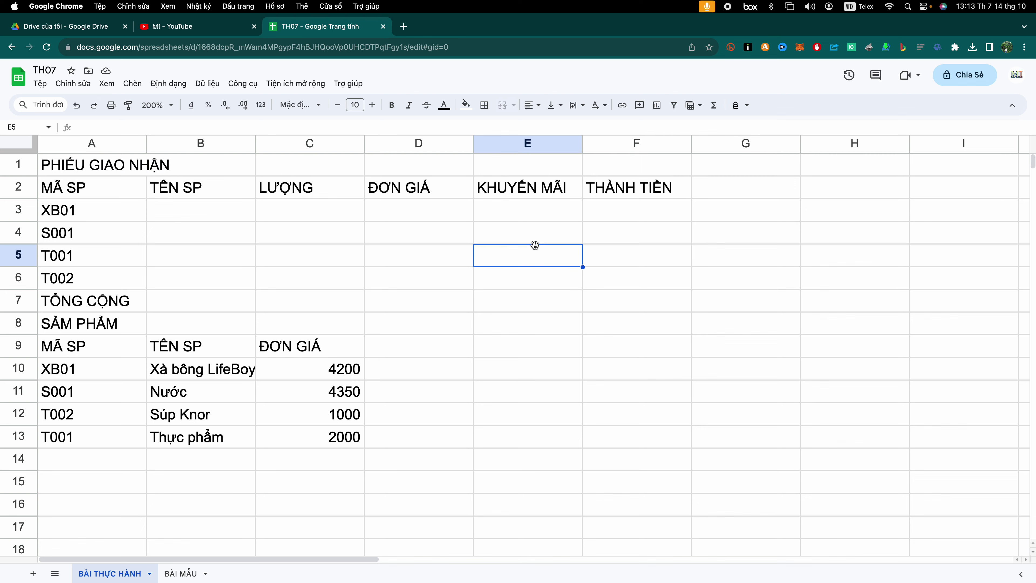
pyautogui.moveTo(127, 191); pyautogui.dragTo(662, 298)
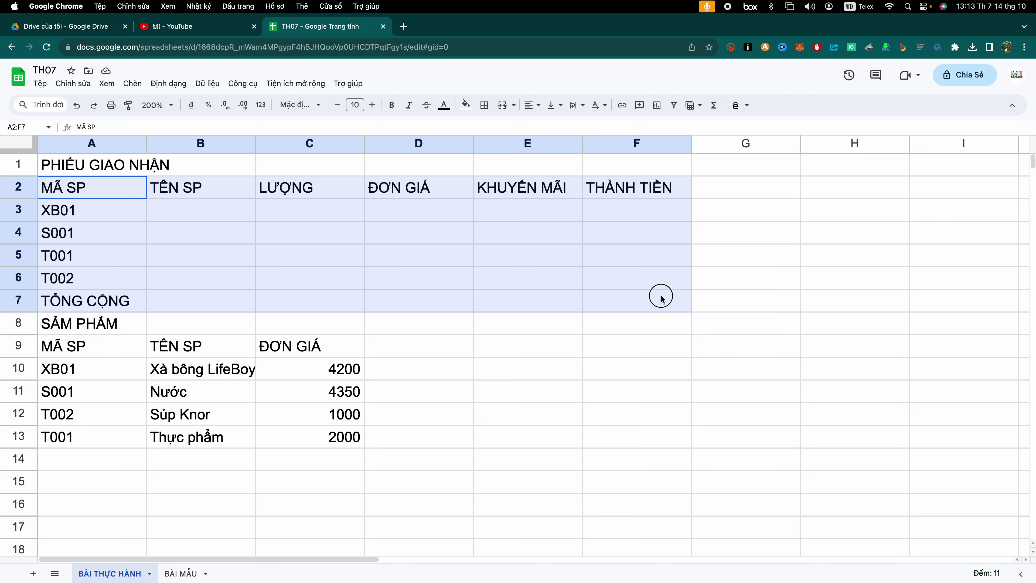
pyautogui.click(662, 298)
pyautogui.moveTo(104, 167); pyautogui.dragTo(603, 170)
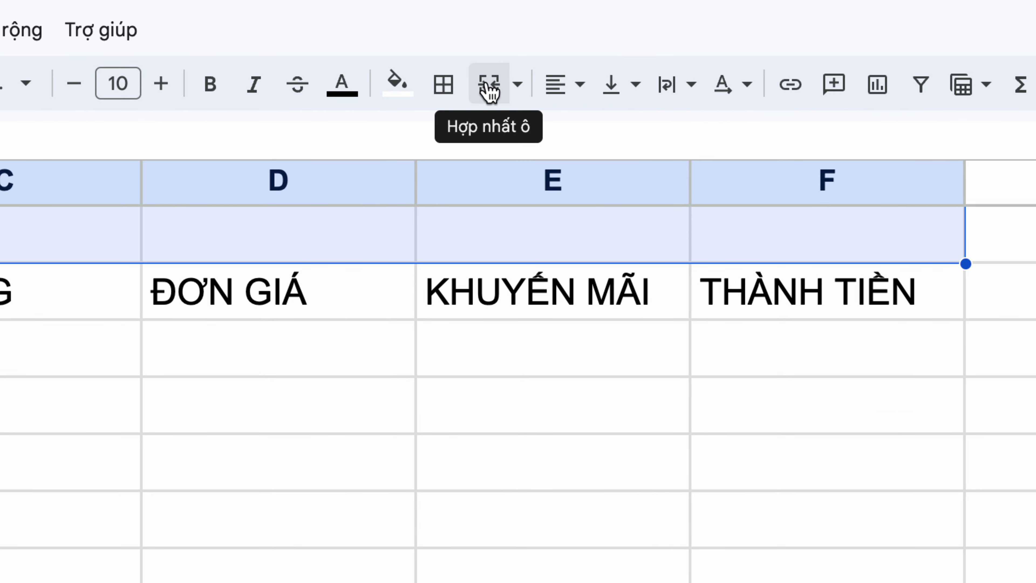
pyautogui.click(489, 88)
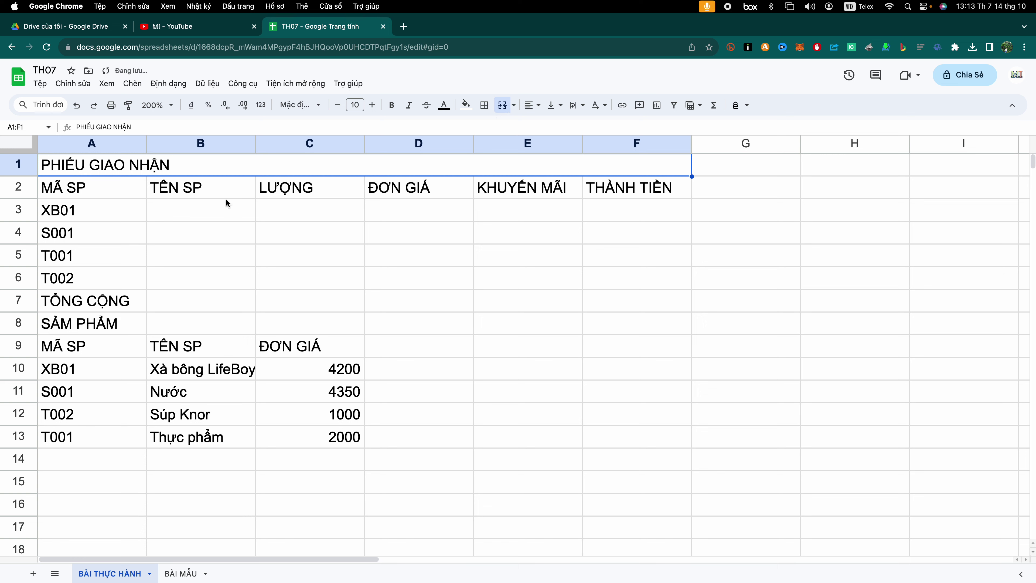
# Center the PHIẾU GIAO NHẬN title horizontally in its merged cell and make it bold
pyautogui.click(540, 107)
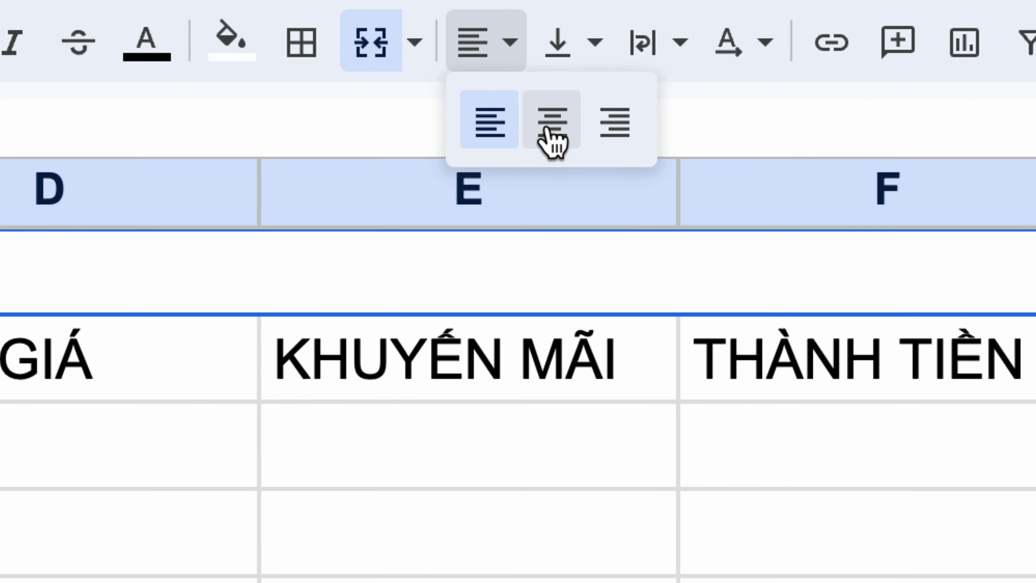
pyautogui.click(553, 123)
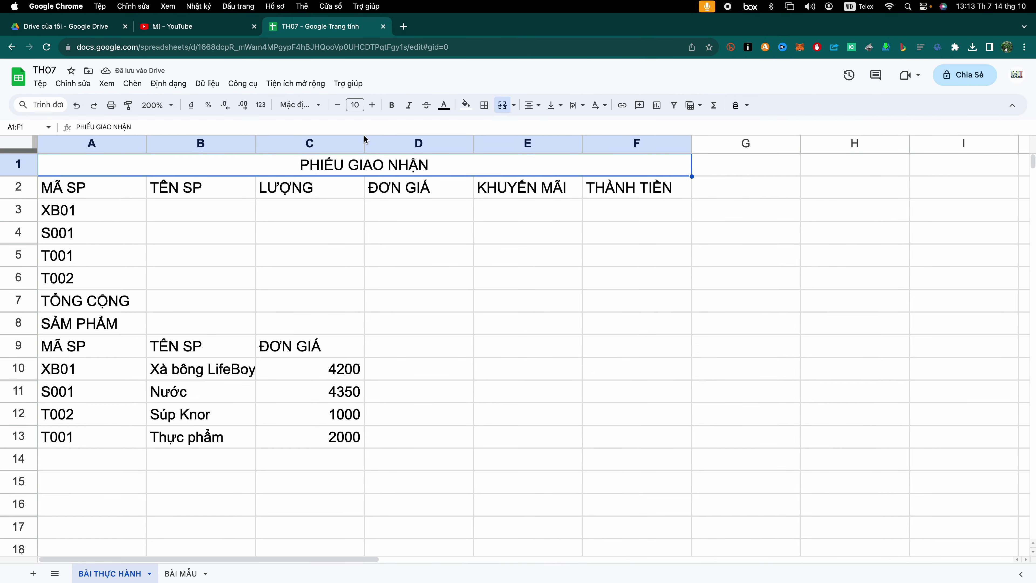
pyautogui.click(392, 105)
pyautogui.click(294, 254)
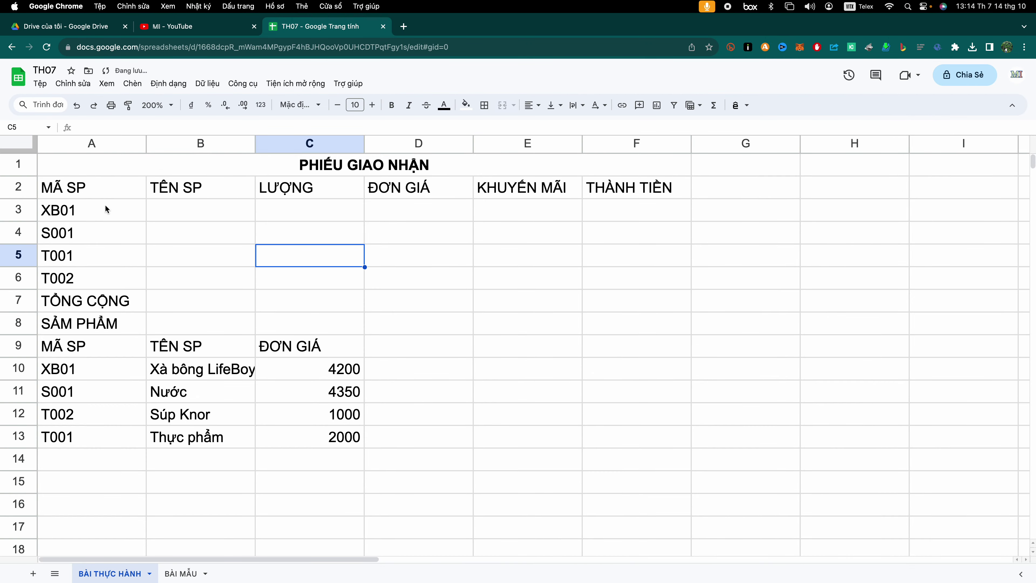
# Check the total row's layout on the BÀI MẪU sheet and select A7:E7 on the BÀI THỰC HÀNH sheet
pyautogui.click(63, 190)
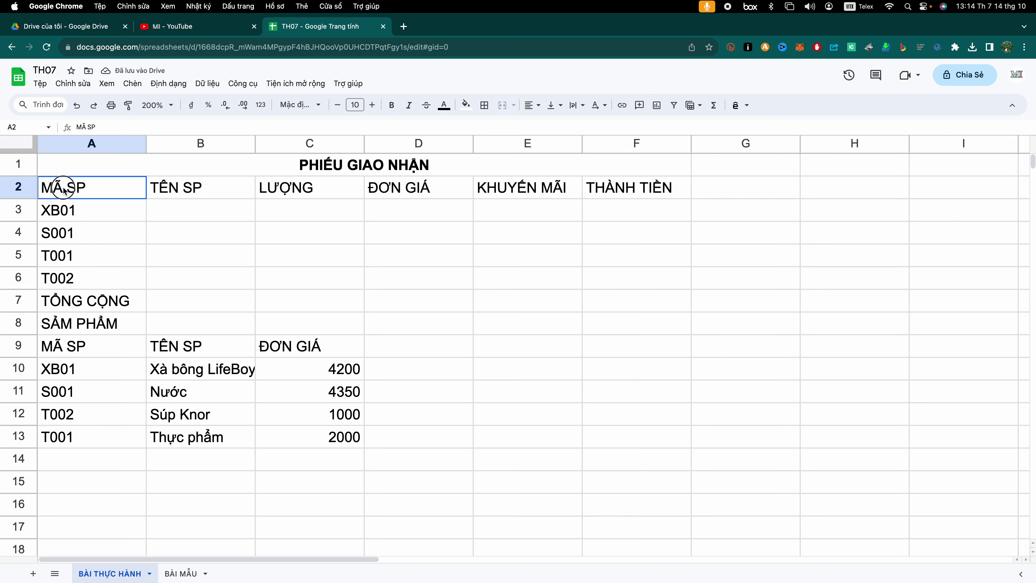
pyautogui.click(72, 305)
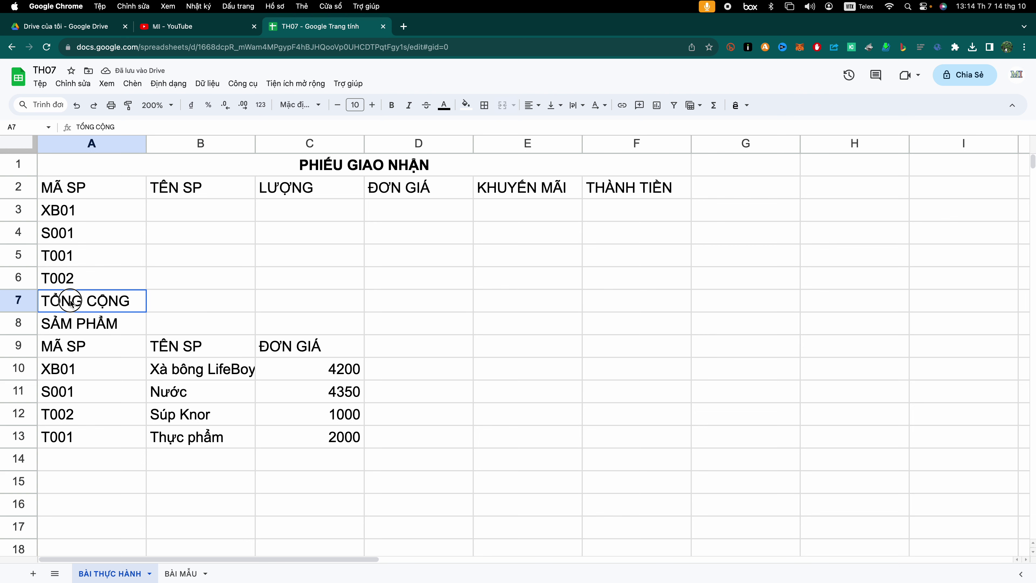
pyautogui.click(181, 573)
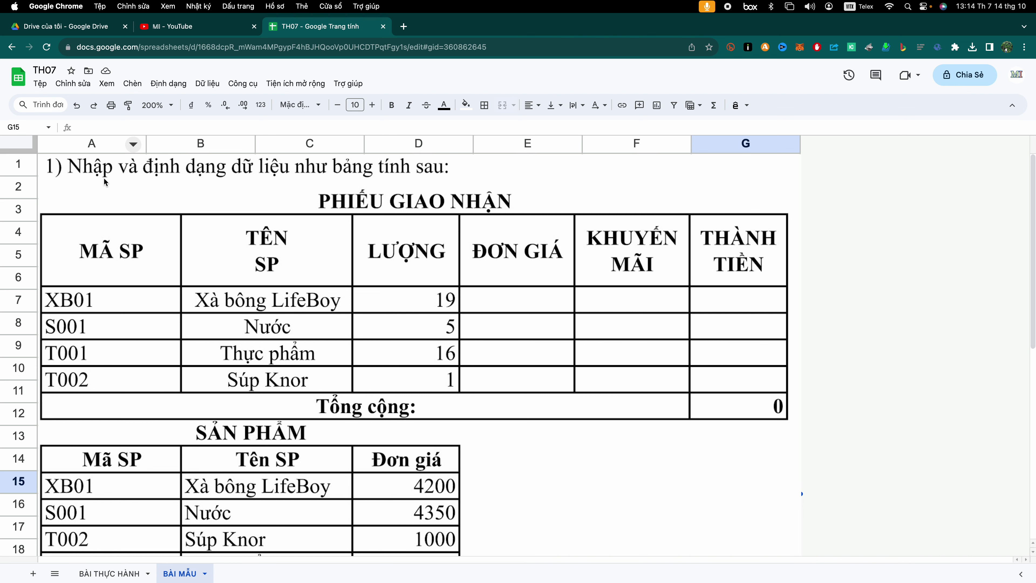
pyautogui.click(81, 577)
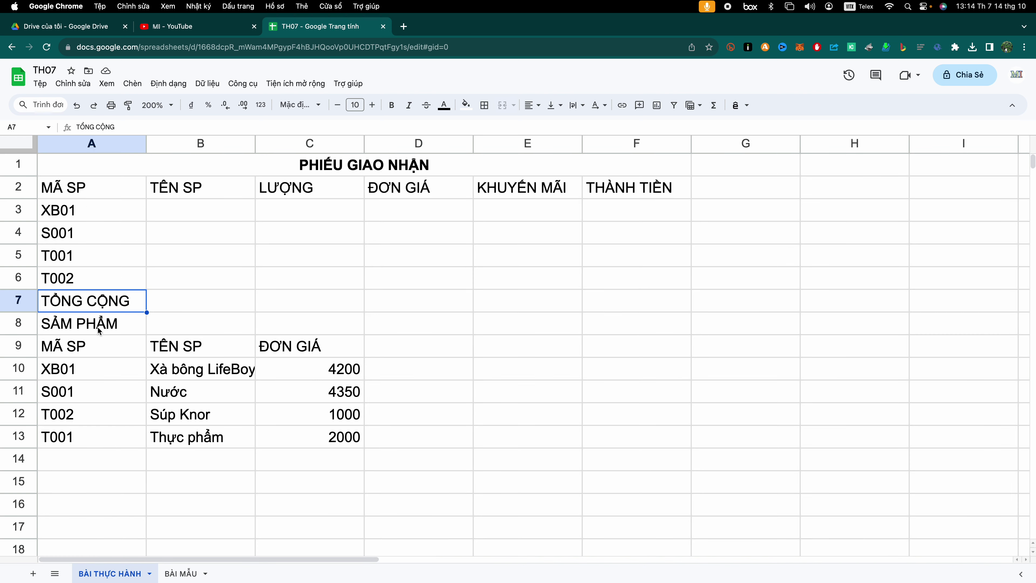
pyautogui.click(175, 320)
pyautogui.moveTo(97, 304); pyautogui.dragTo(518, 303)
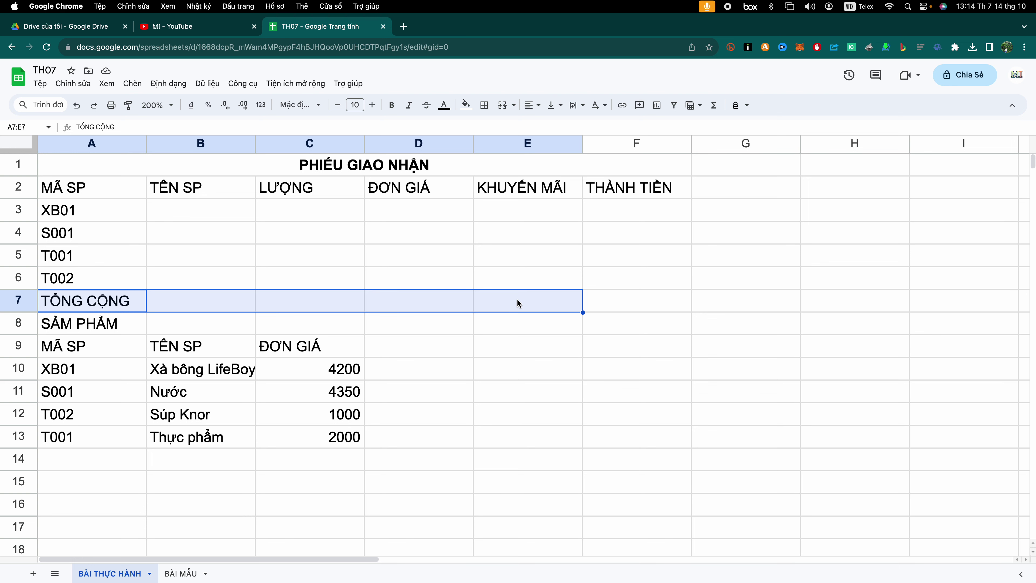
pyautogui.press('BackSpace')
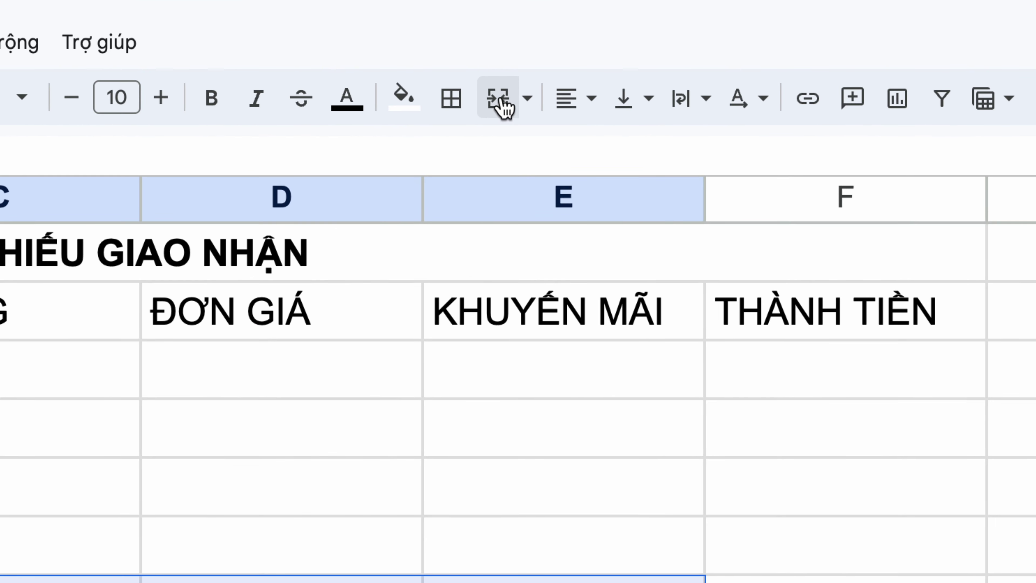
pyautogui.click(502, 102)
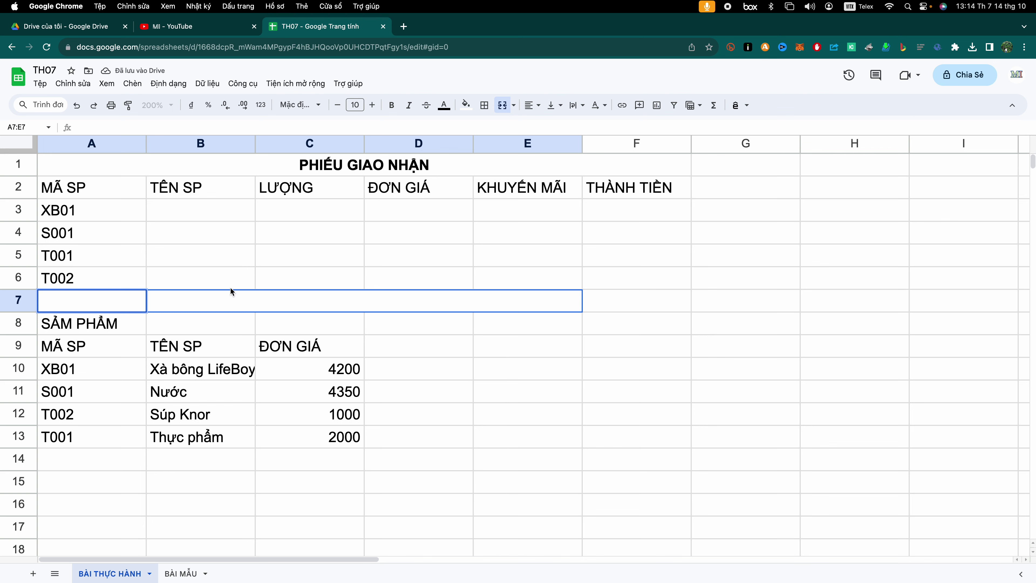
pyautogui.click(248, 339)
pyautogui.click(124, 310)
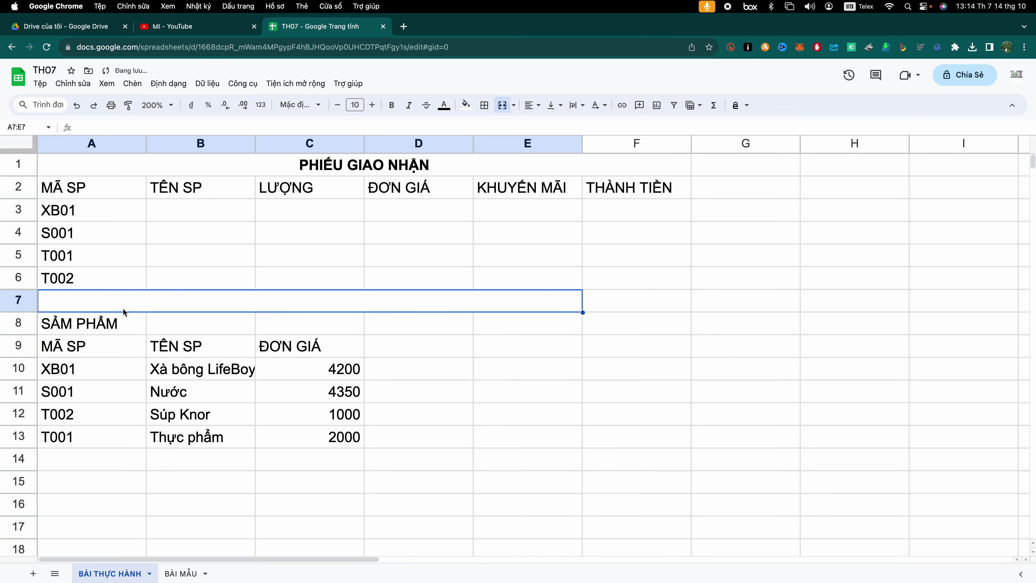
pyautogui.click(78, 107)
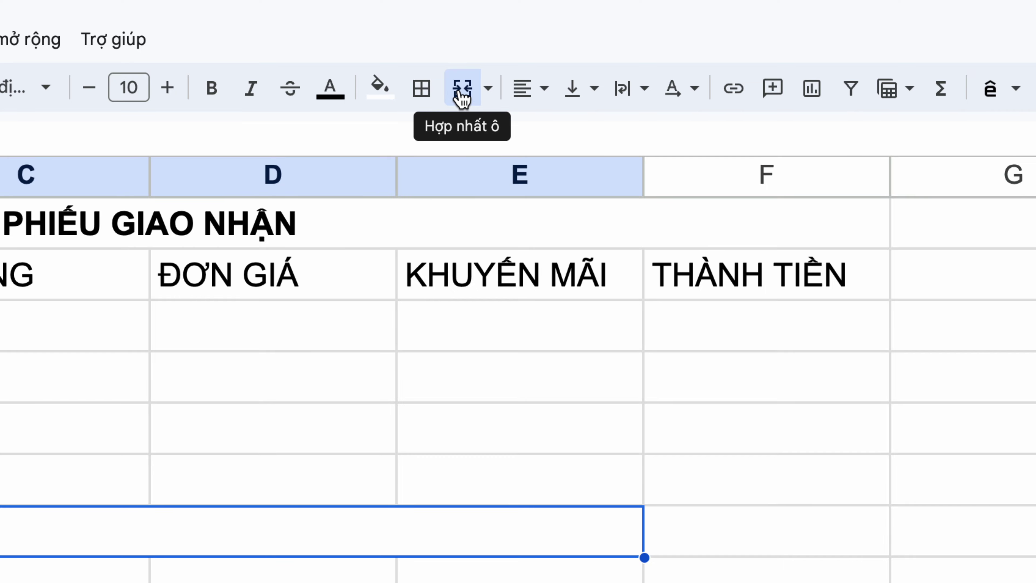
pyautogui.click(462, 93)
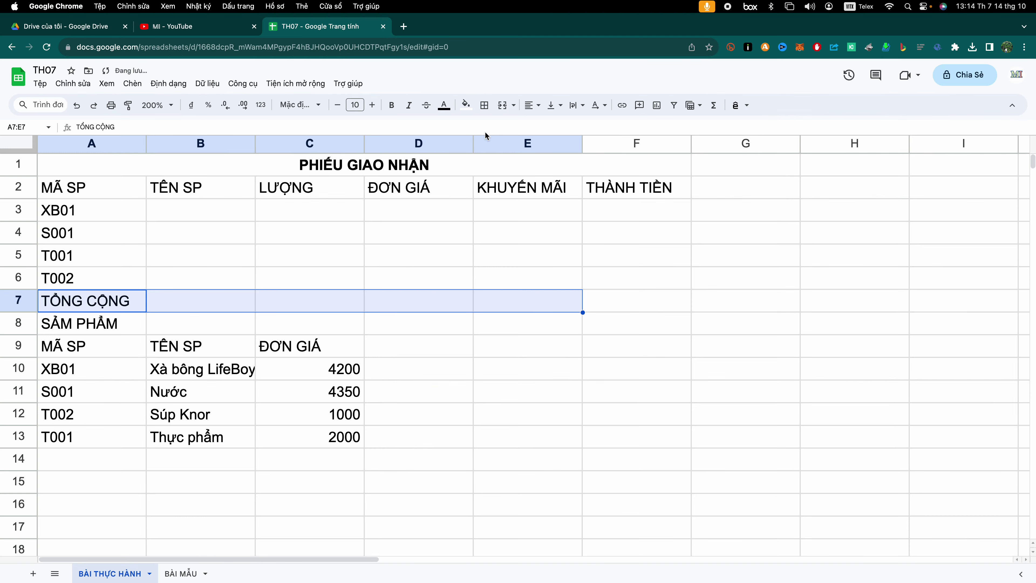
# Merge cells A7:E7 and center the TỔNG CỘNG label horizontally, matching the BÀI MẪU sheet
pyautogui.click(502, 105)
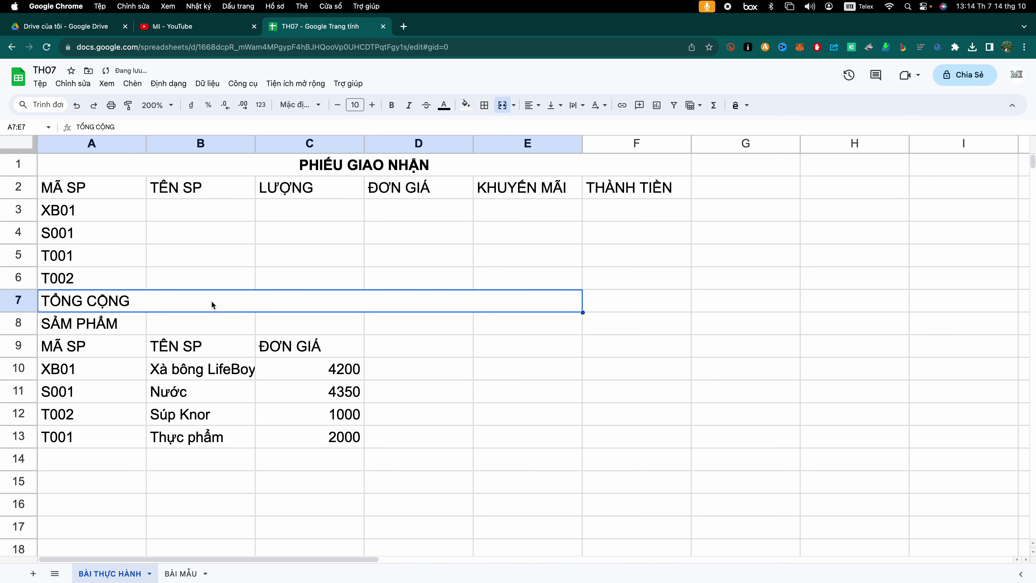
pyautogui.click(184, 576)
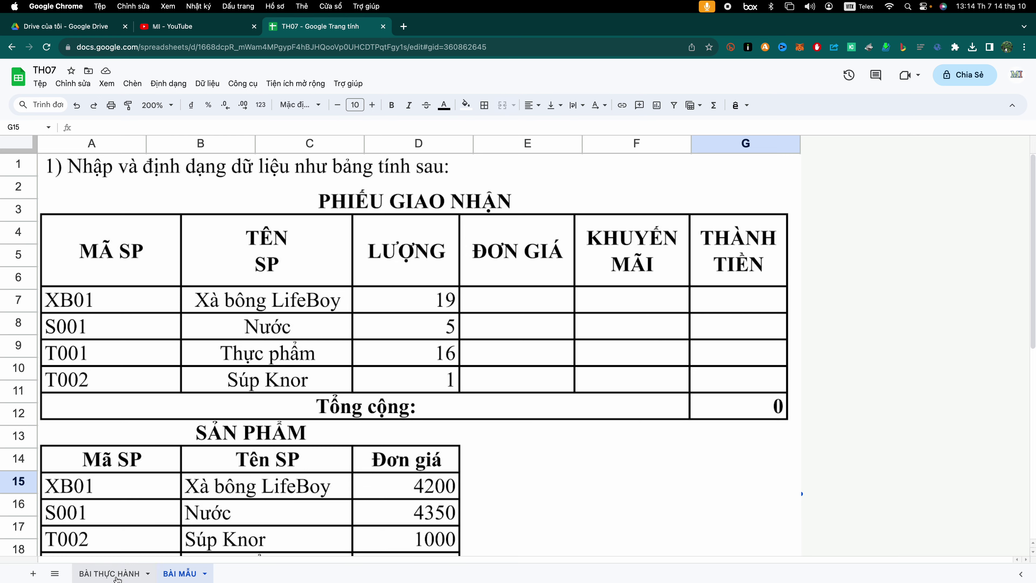
pyautogui.click(110, 574)
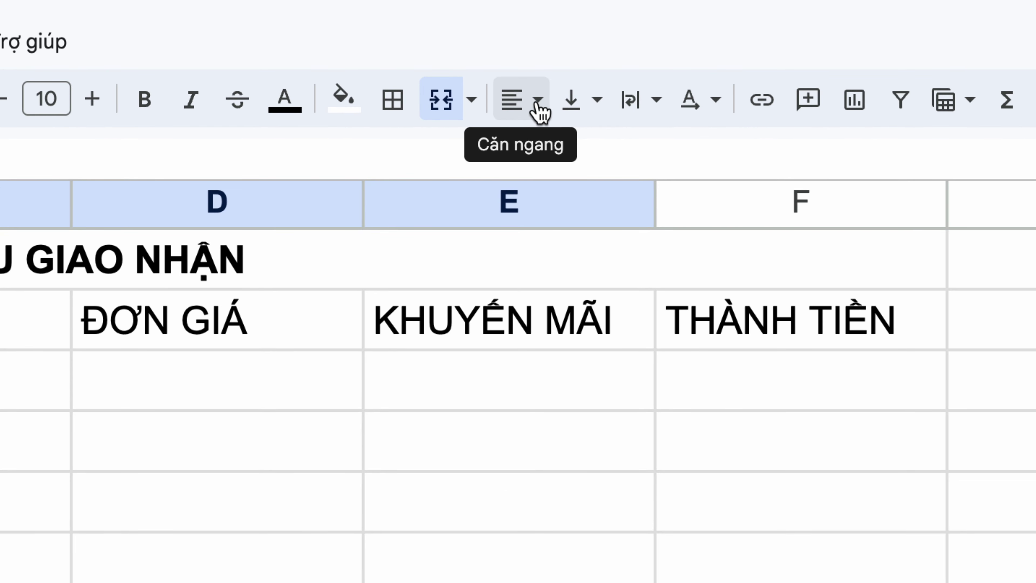
pyautogui.click(539, 100)
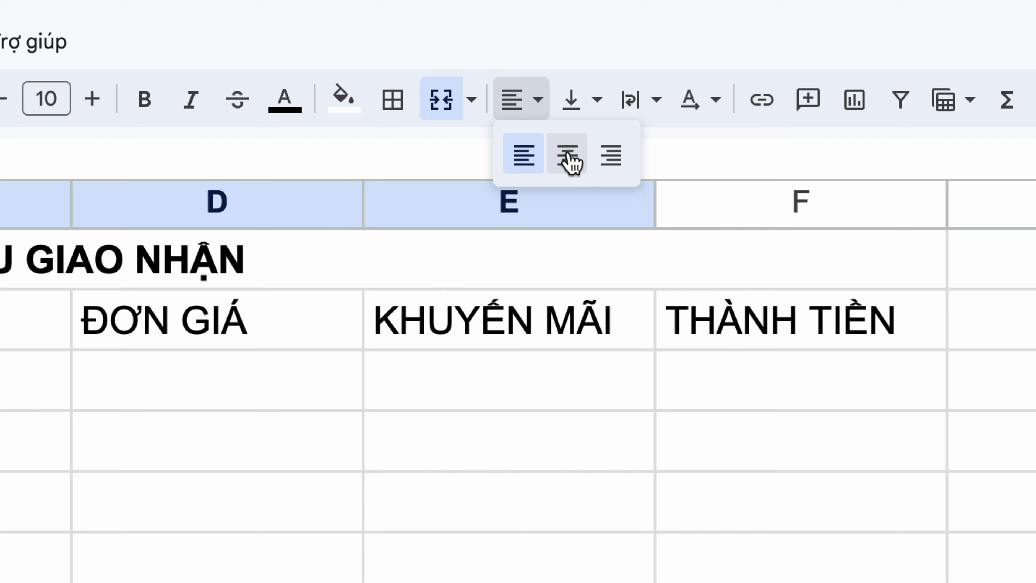
pyautogui.click(571, 161)
pyautogui.click(598, 103)
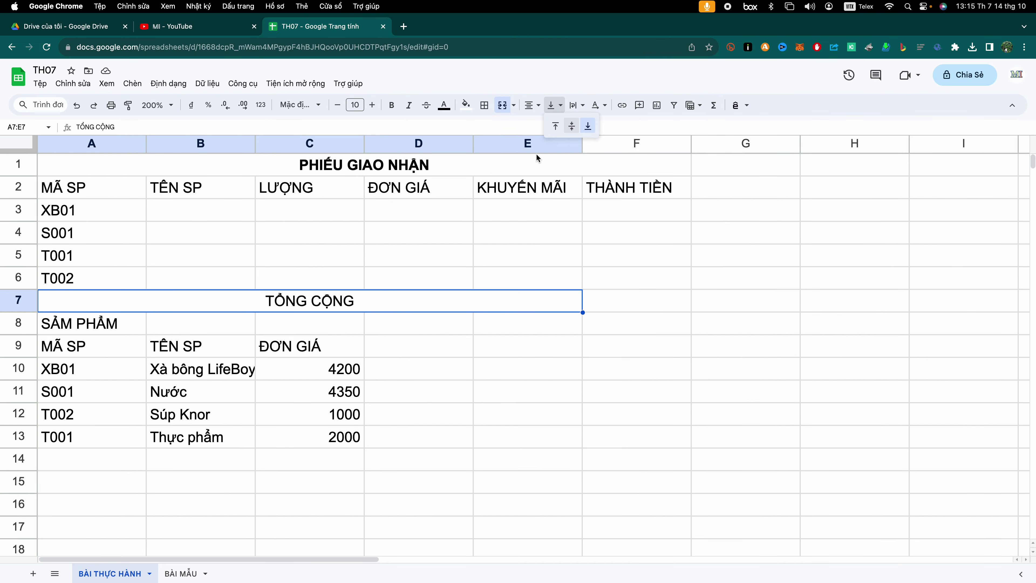
pyautogui.click(240, 311)
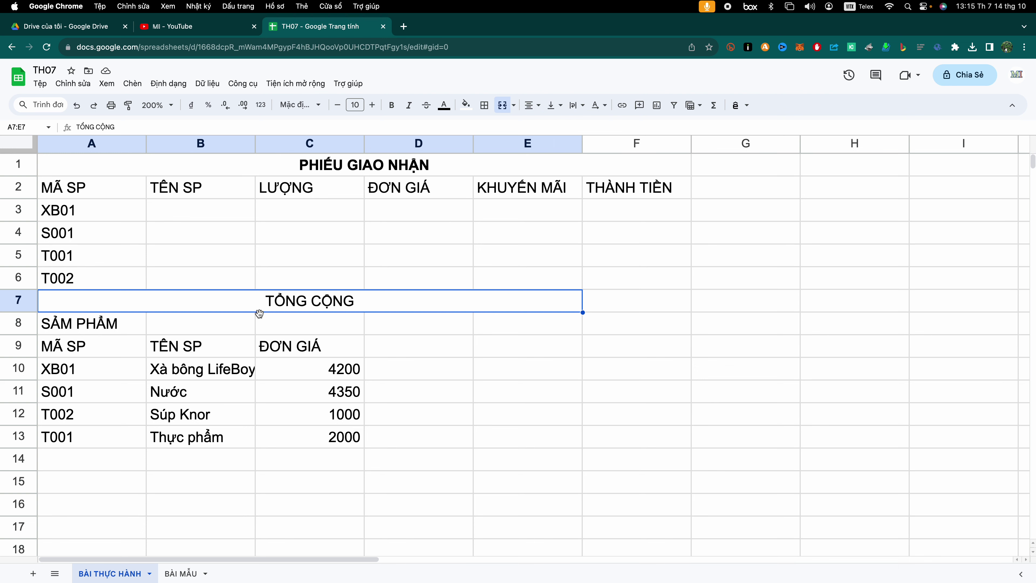
# Make the TỔNG CỘNG label in row 7 and the column headers in A2:F2 bold
pyautogui.click(392, 105)
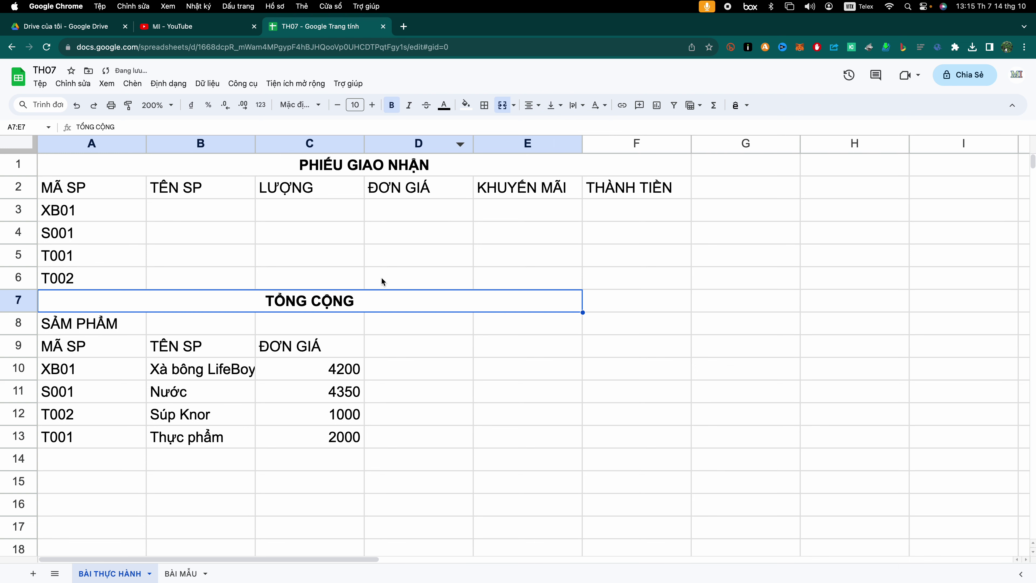
pyautogui.click(199, 238)
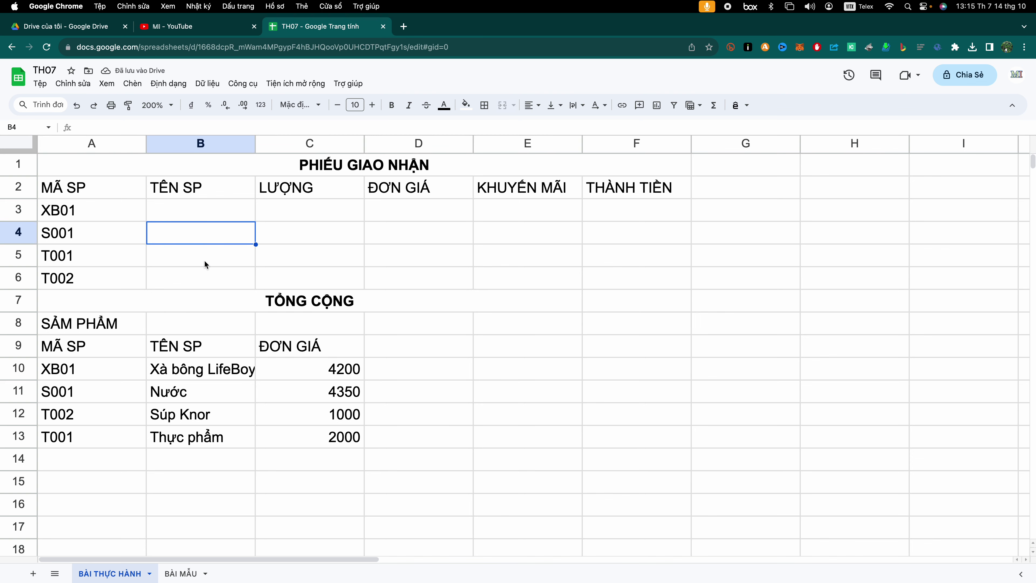
pyautogui.click(74, 191)
pyautogui.moveTo(74, 190); pyautogui.dragTo(587, 191)
pyautogui.click(394, 110)
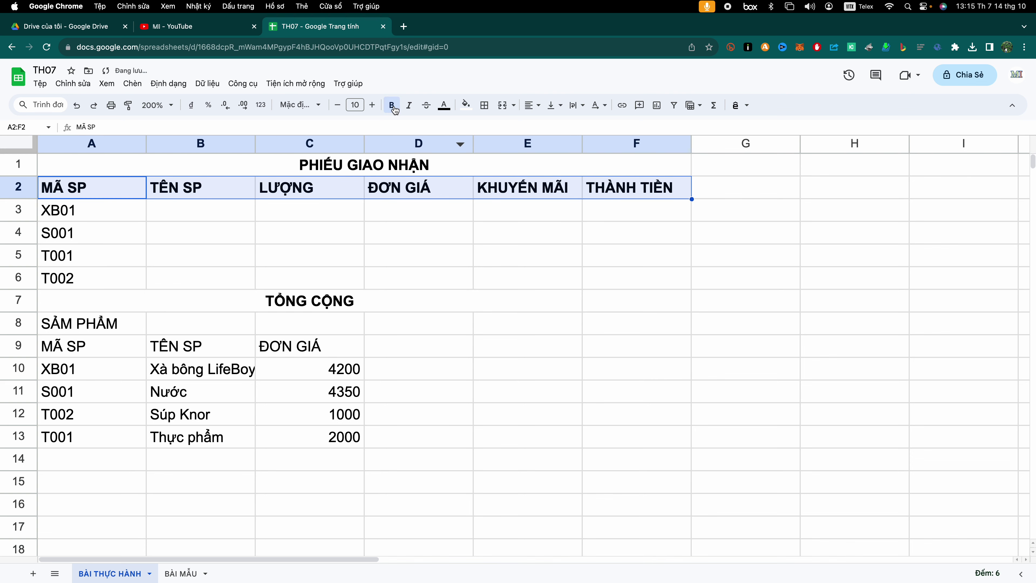
pyautogui.click(176, 240)
# Apply thin solid borders around all cells of the delivery table A2:F7, following the BÀI MẪU sheet
pyautogui.click(71, 192)
pyautogui.moveTo(71, 191); pyautogui.dragTo(600, 294)
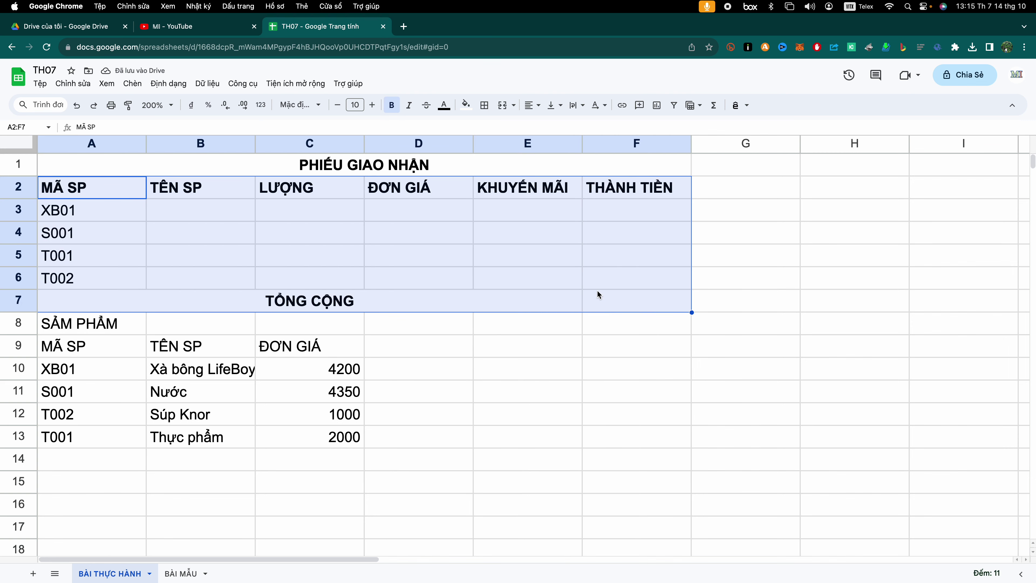
pyautogui.click(191, 576)
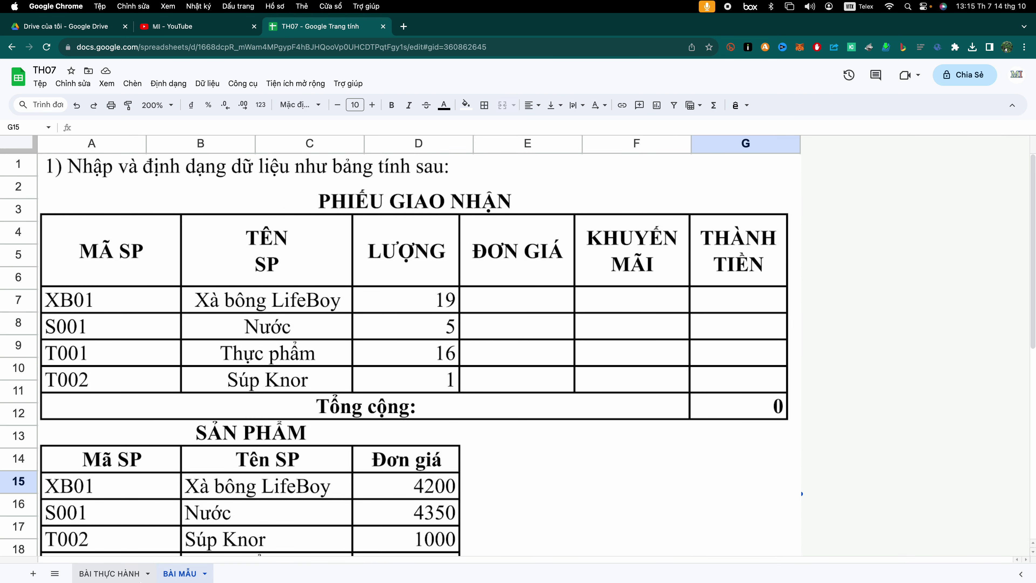
pyautogui.click(114, 573)
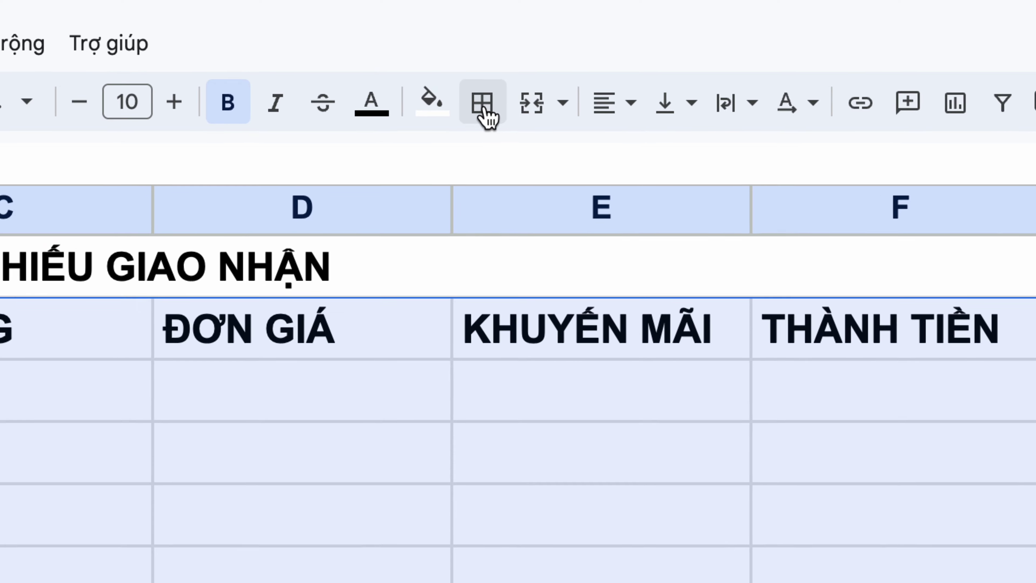
pyautogui.click(484, 108)
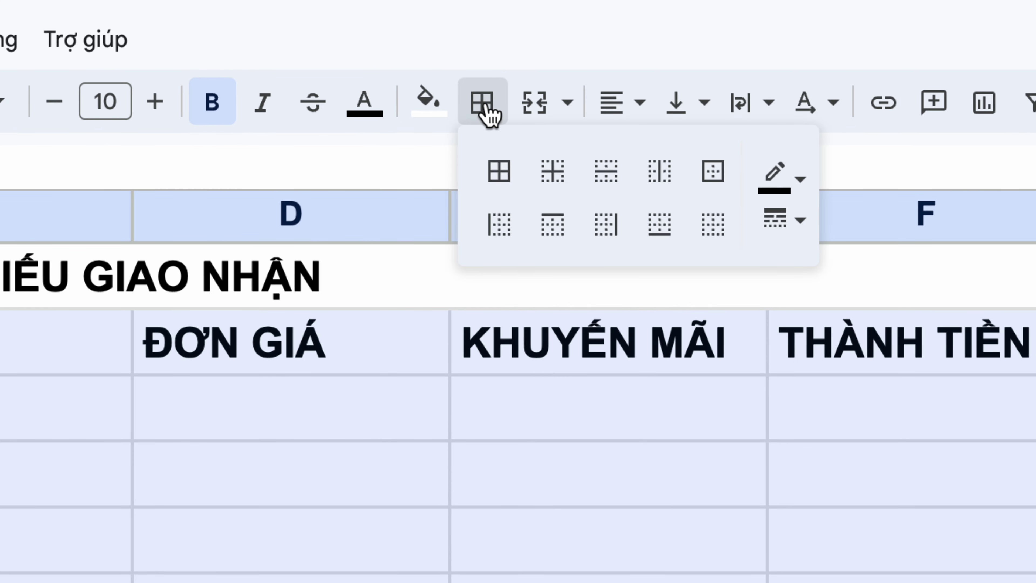
pyautogui.click(784, 216)
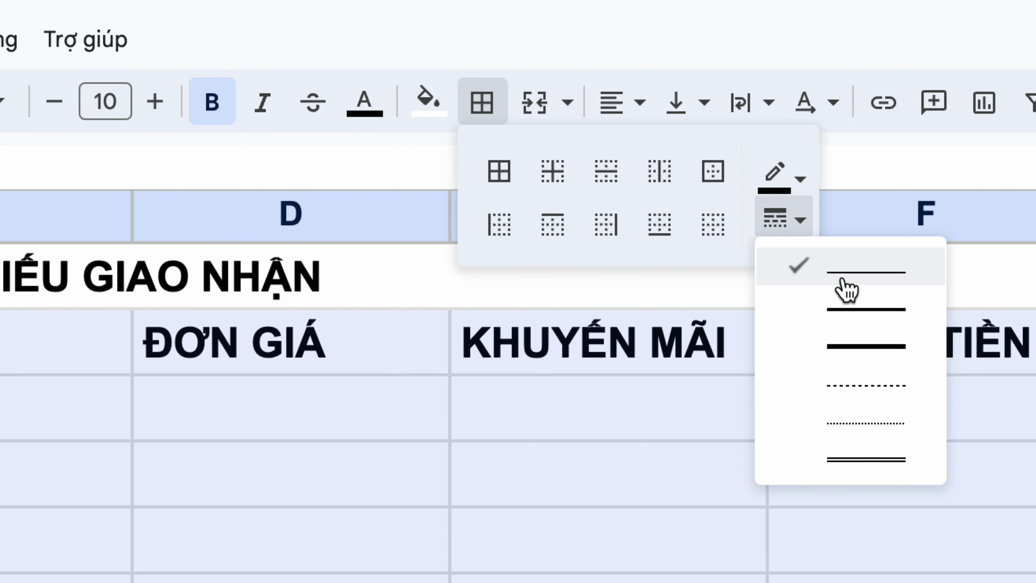
pyautogui.click(847, 287)
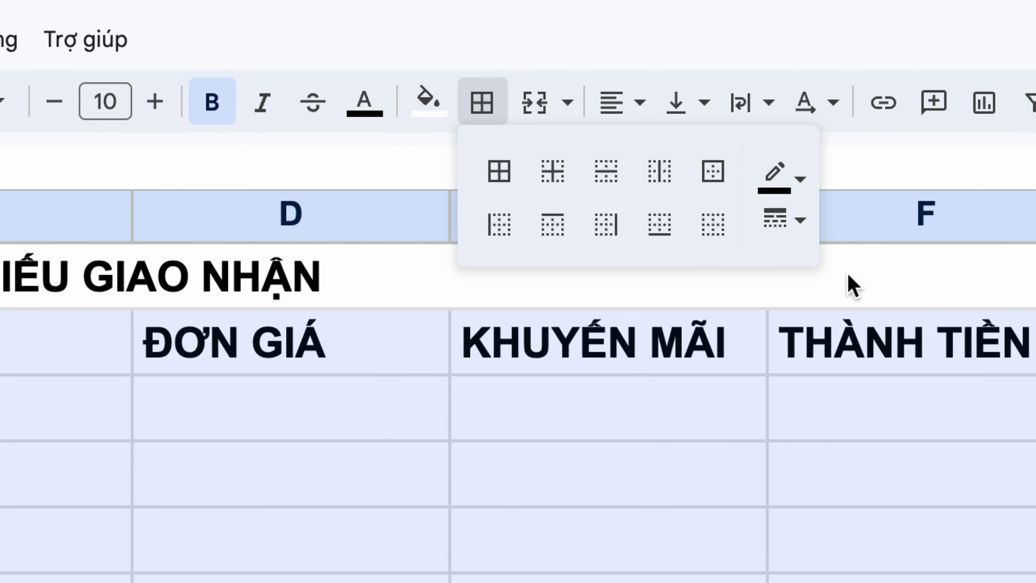
pyautogui.click(506, 171)
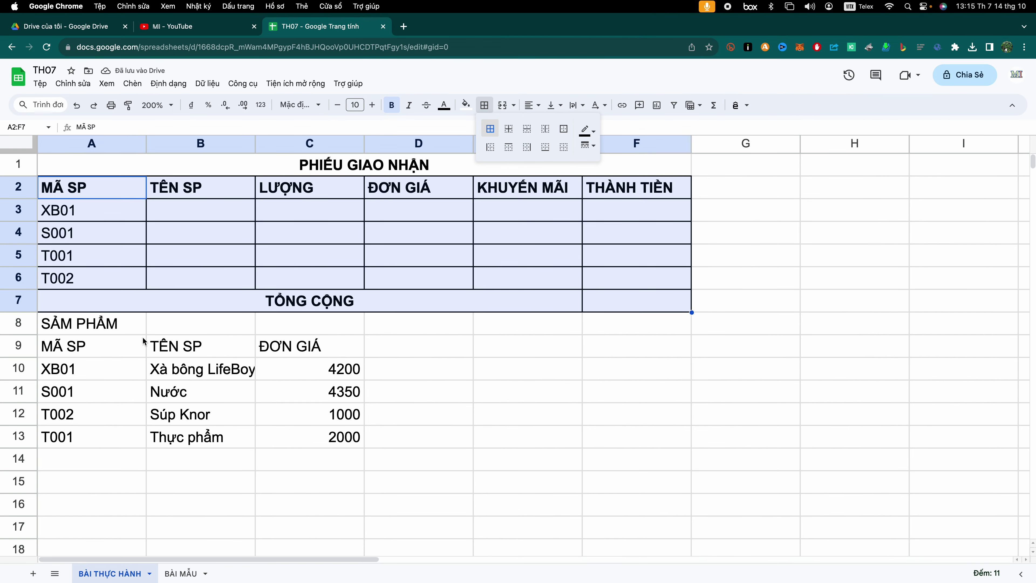
# Merge cells A8:C8 above the product table and center the SẢM PHẨM title horizontally
pyautogui.click(78, 393)
pyautogui.click(59, 331)
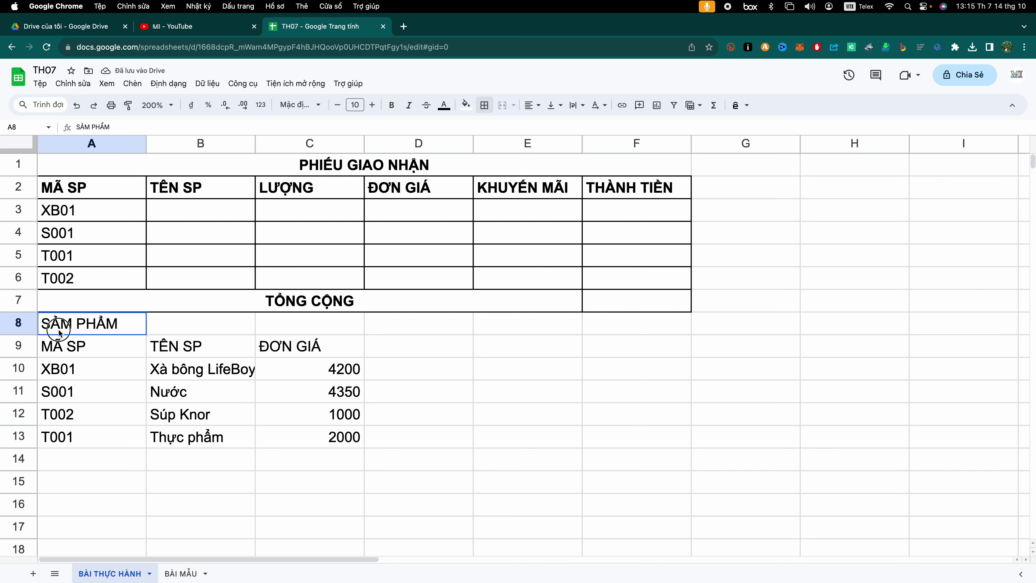
pyautogui.click(101, 364)
pyautogui.click(84, 326)
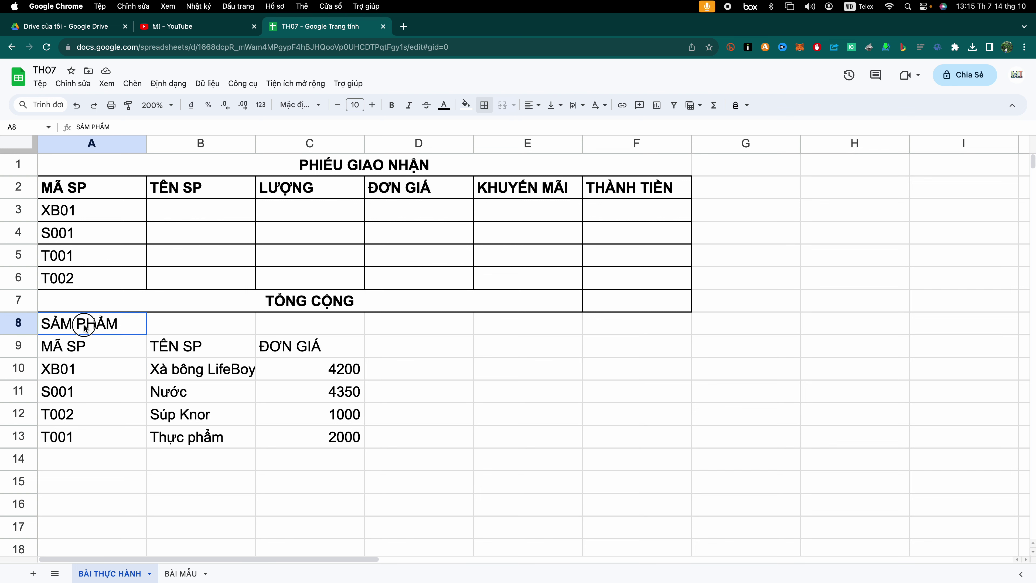
pyautogui.moveTo(100, 355); pyautogui.dragTo(335, 435)
pyautogui.moveTo(106, 322); pyautogui.dragTo(312, 332)
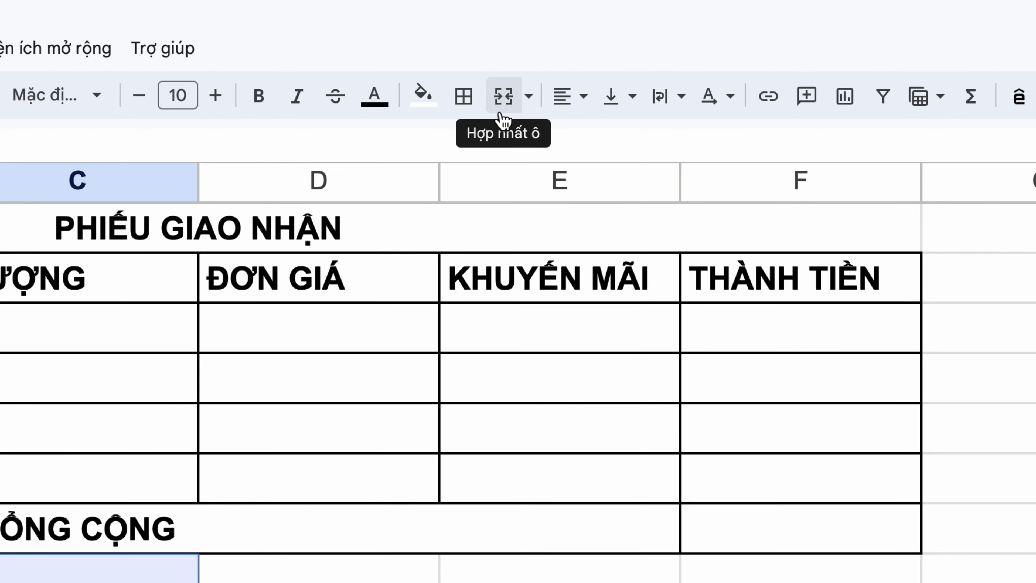
pyautogui.click(504, 97)
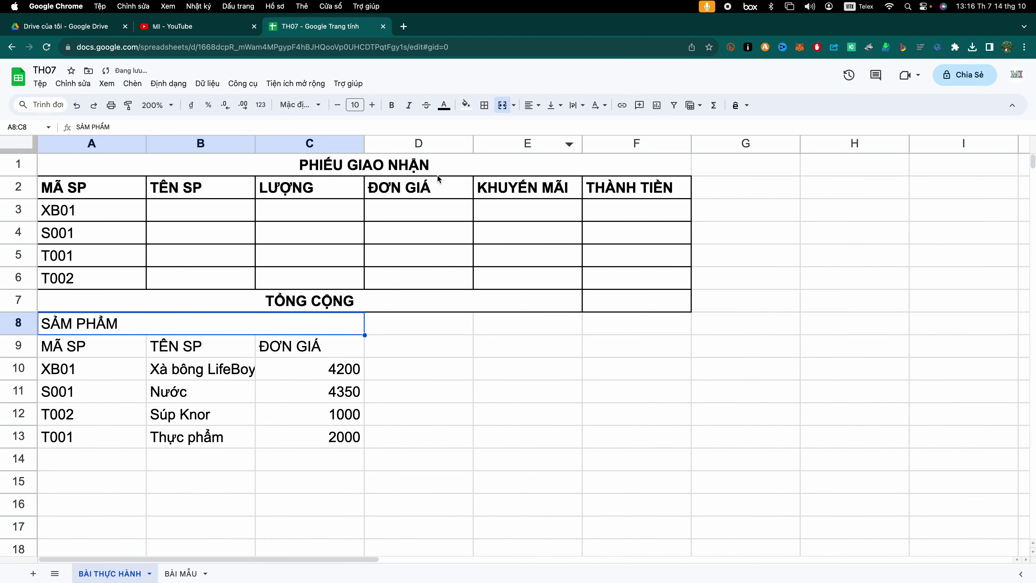
pyautogui.click(530, 105)
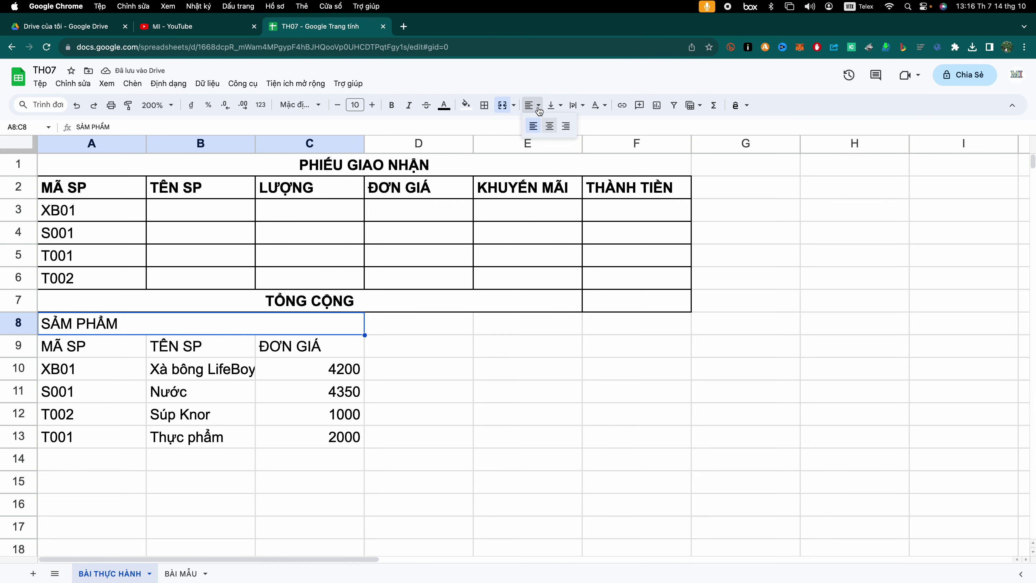
pyautogui.click(549, 132)
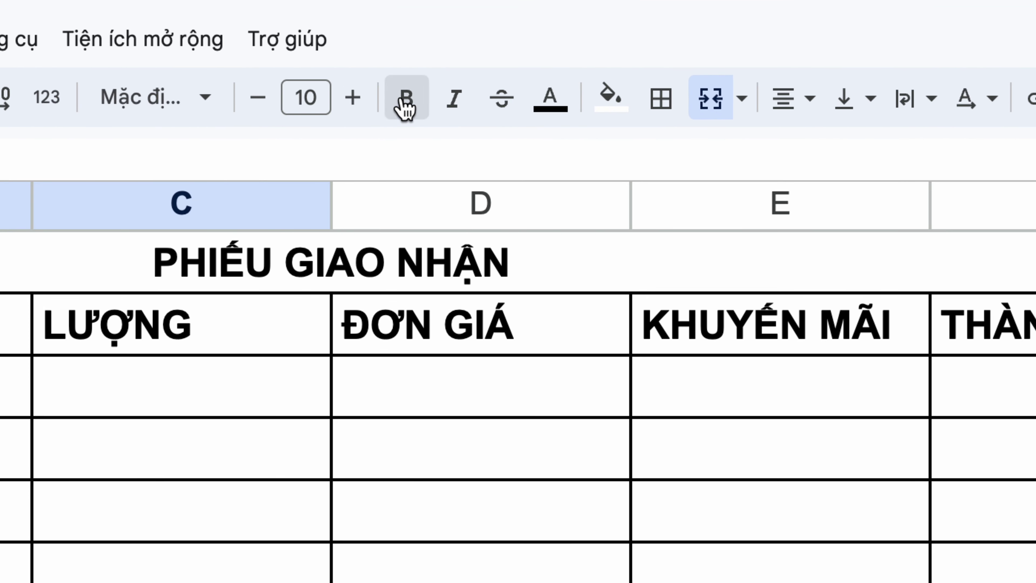
# Make the SẢM PHẨM title in row 8 and the product table's column headers in A9:C9 bold
pyautogui.click(404, 107)
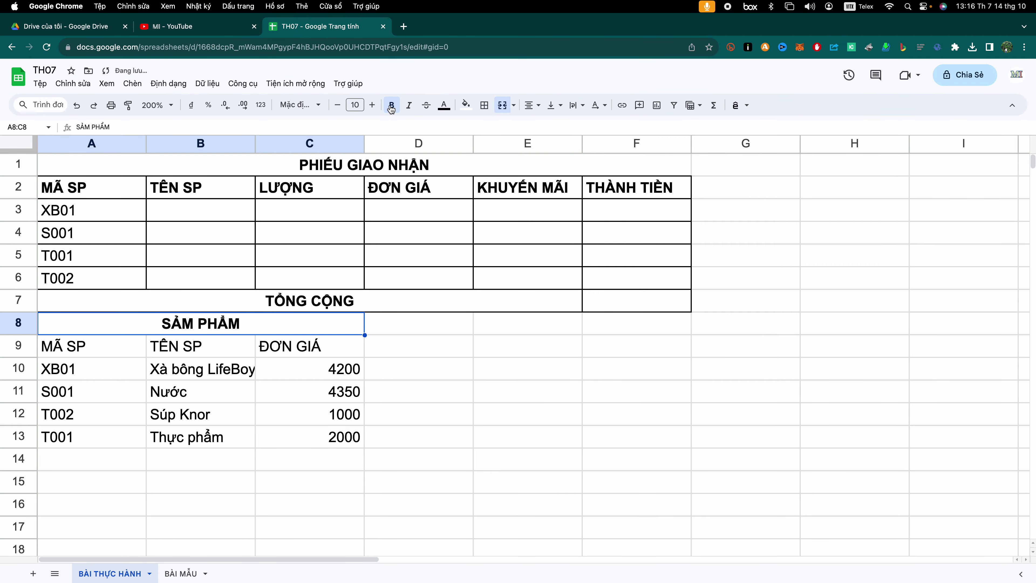
pyautogui.click(125, 369)
pyautogui.moveTo(81, 332); pyautogui.dragTo(228, 438)
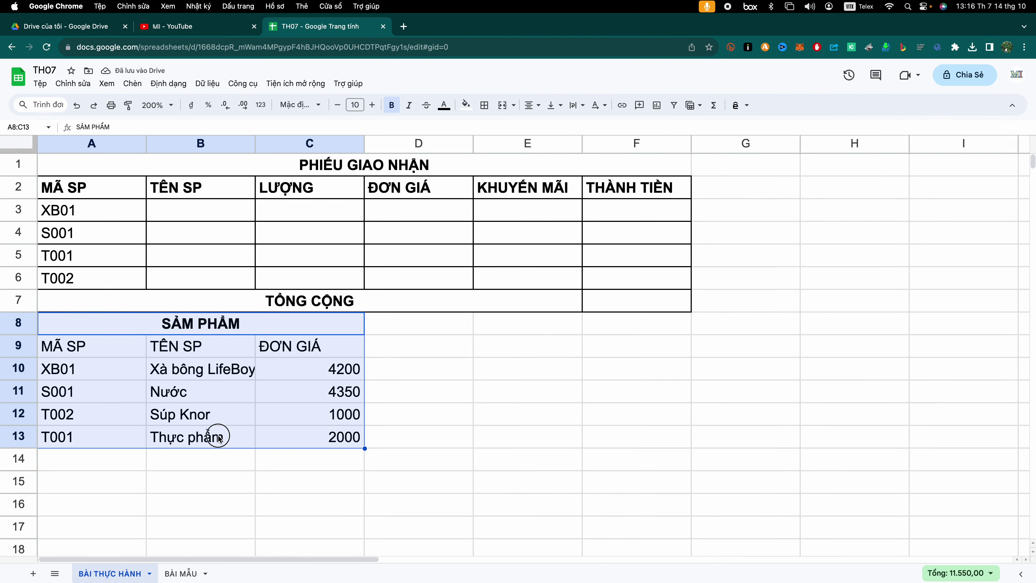
pyautogui.click(216, 435)
pyautogui.moveTo(82, 347); pyautogui.dragTo(309, 361)
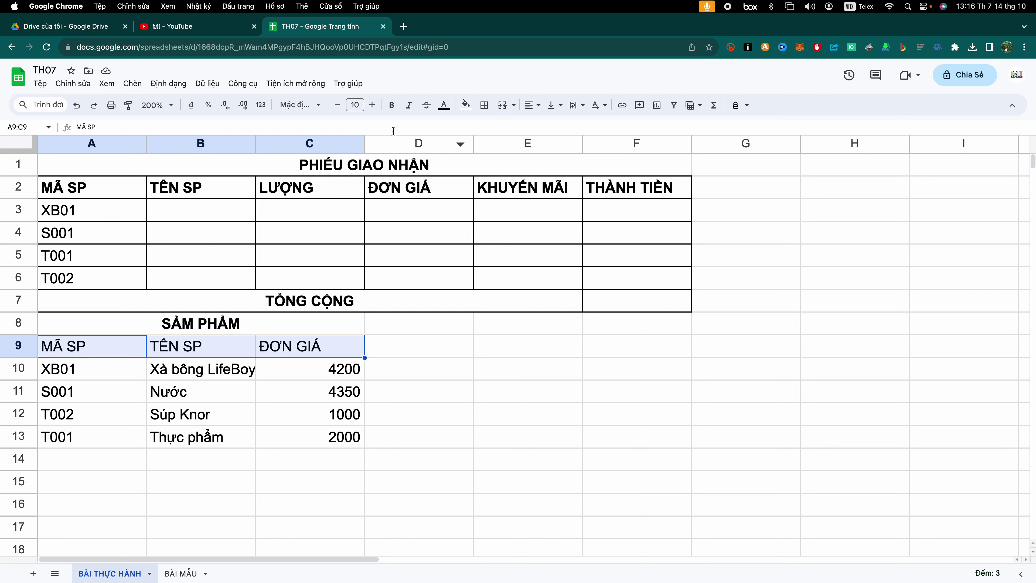
pyautogui.click(392, 105)
# Apply borders around all cells of the product table A8:C13
pyautogui.click(105, 412)
pyautogui.moveTo(83, 331); pyautogui.dragTo(174, 434)
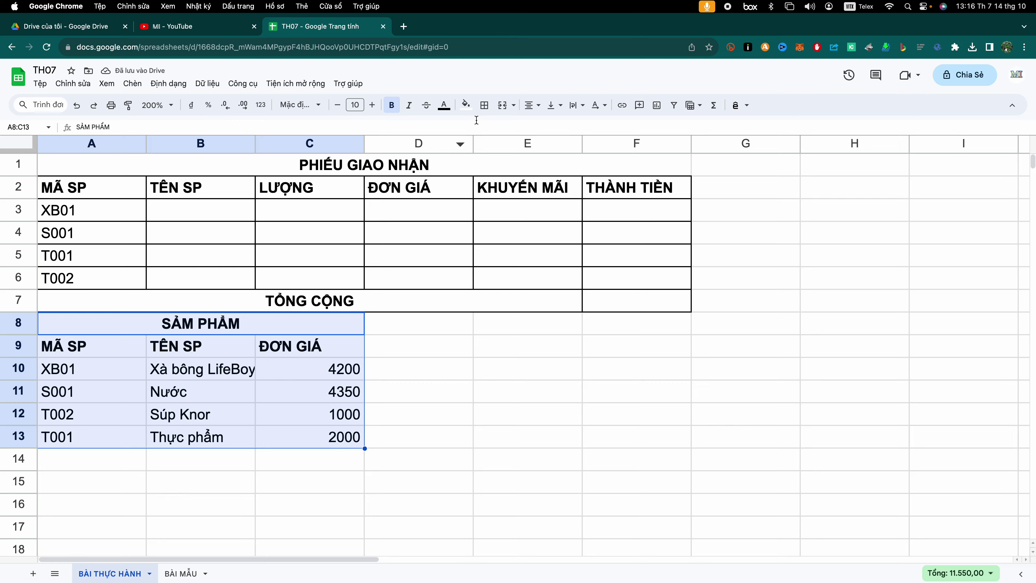
pyautogui.click(485, 105)
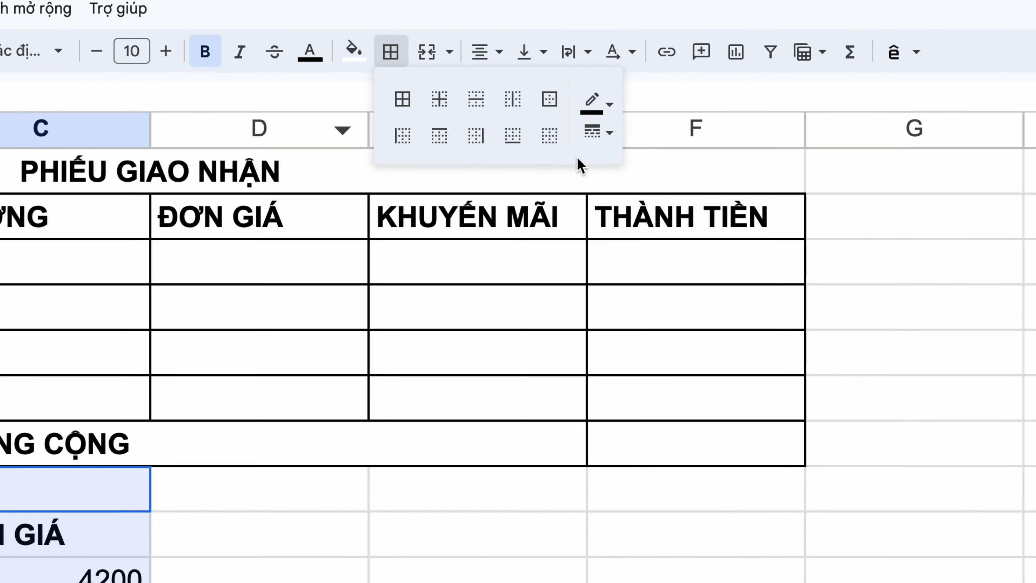
pyautogui.click(597, 132)
pyautogui.click(639, 176)
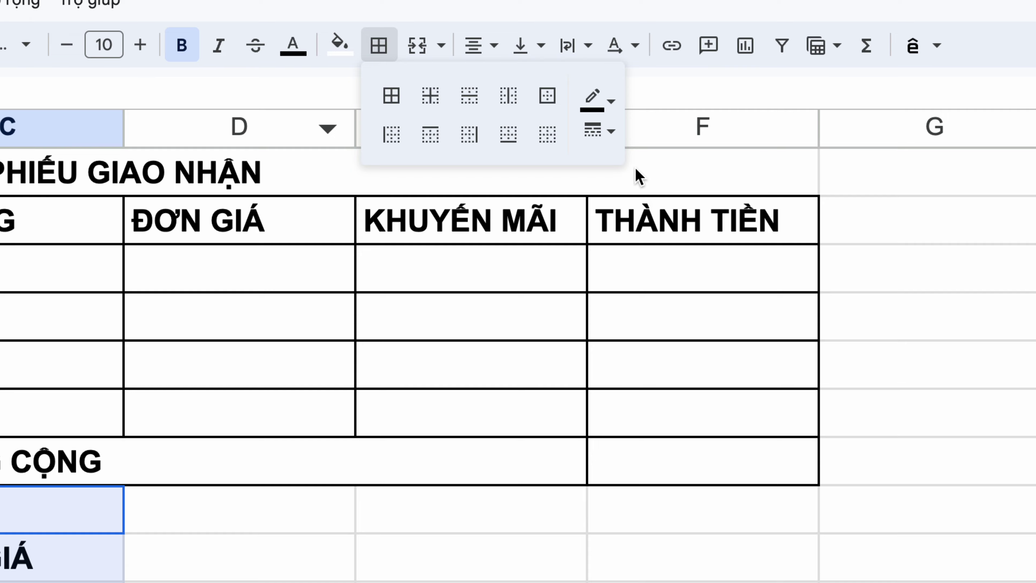
pyautogui.click(388, 101)
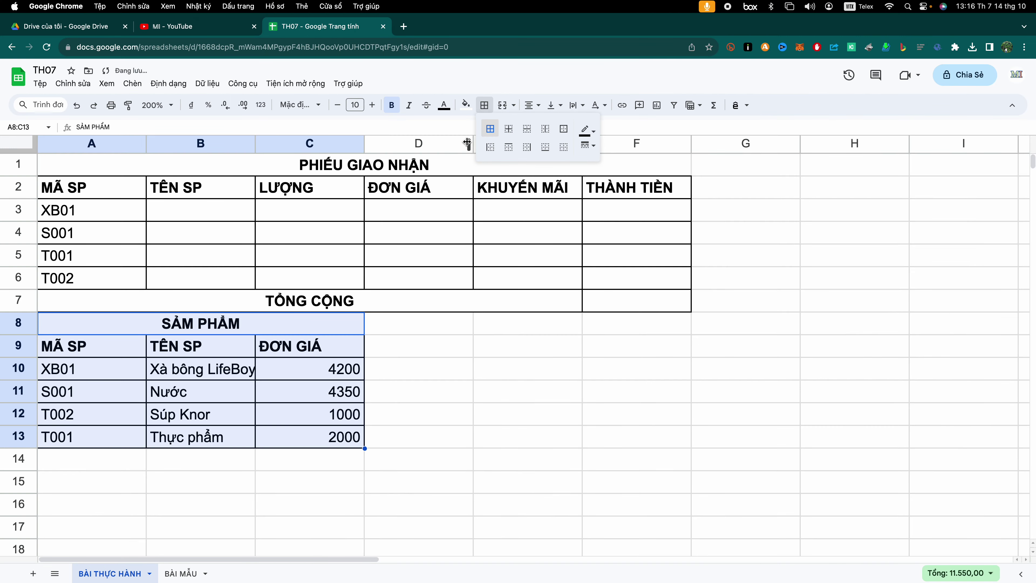
pyautogui.click(498, 353)
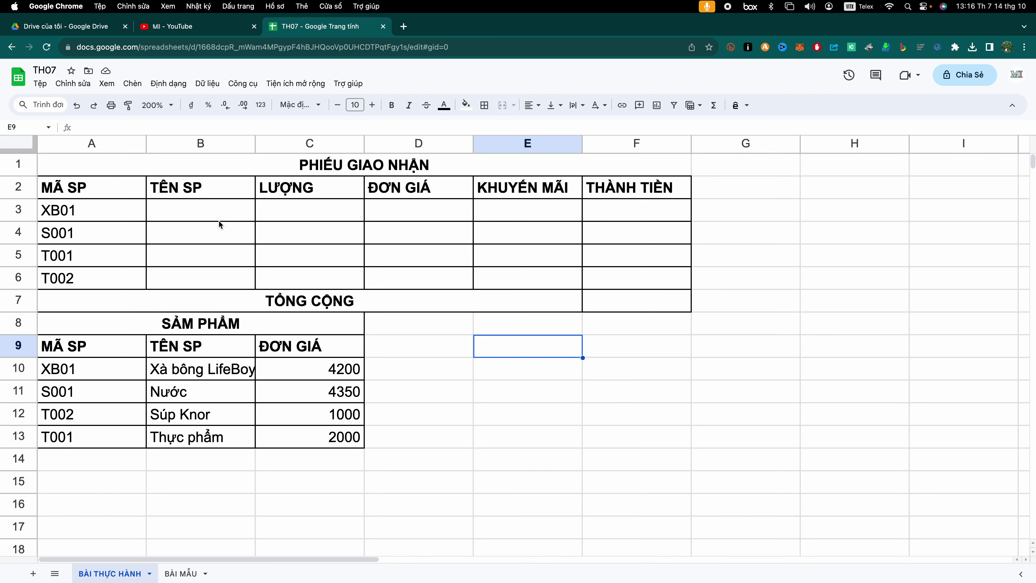
# Review the Yêu cầu tính toán calculation requirements on the BÀI MẪU sheet, then return to the BÀI THỰC HÀNH sheet
pyautogui.click(181, 574)
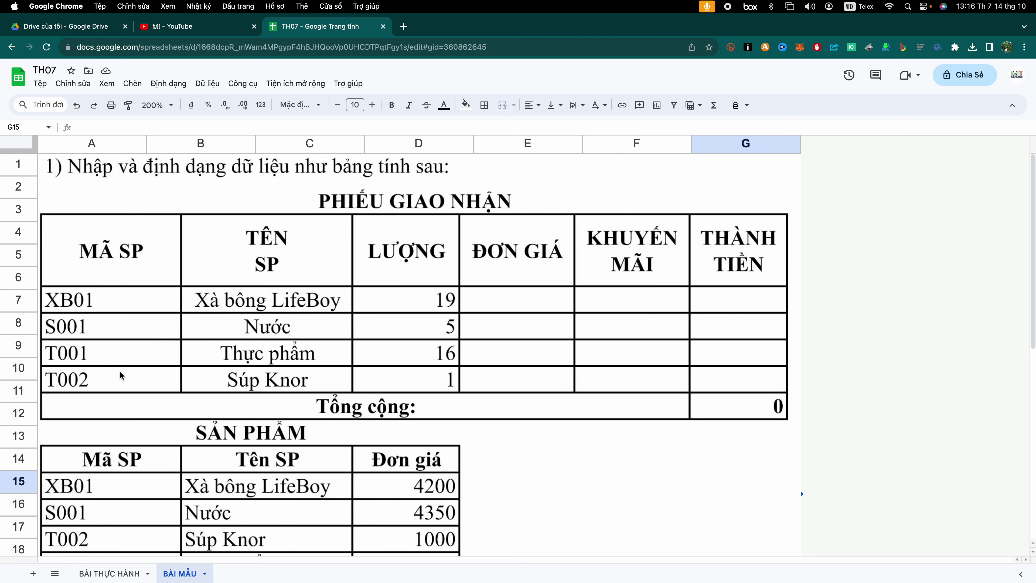
pyautogui.scroll(-7, 122, 375)
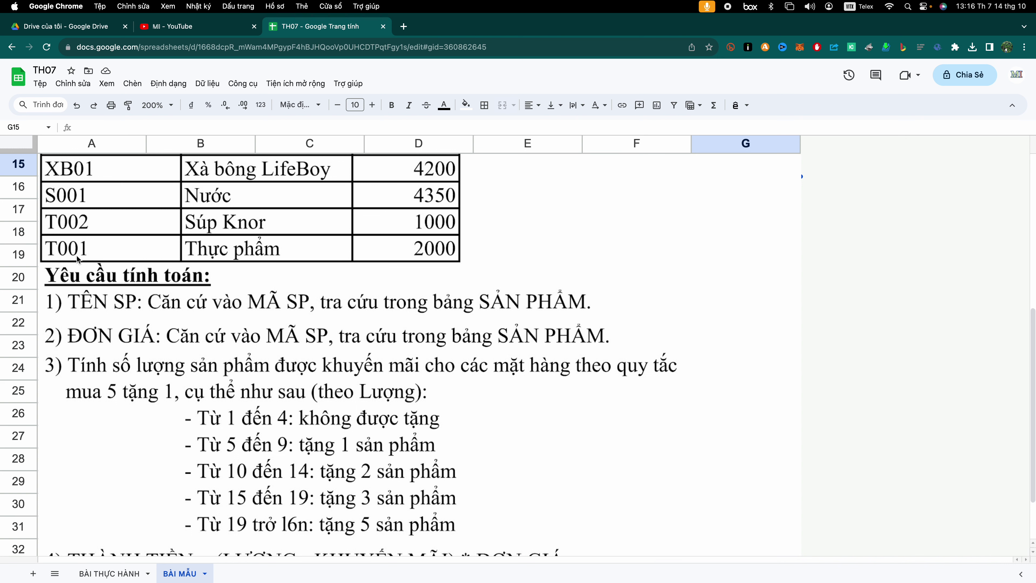
pyautogui.click(122, 573)
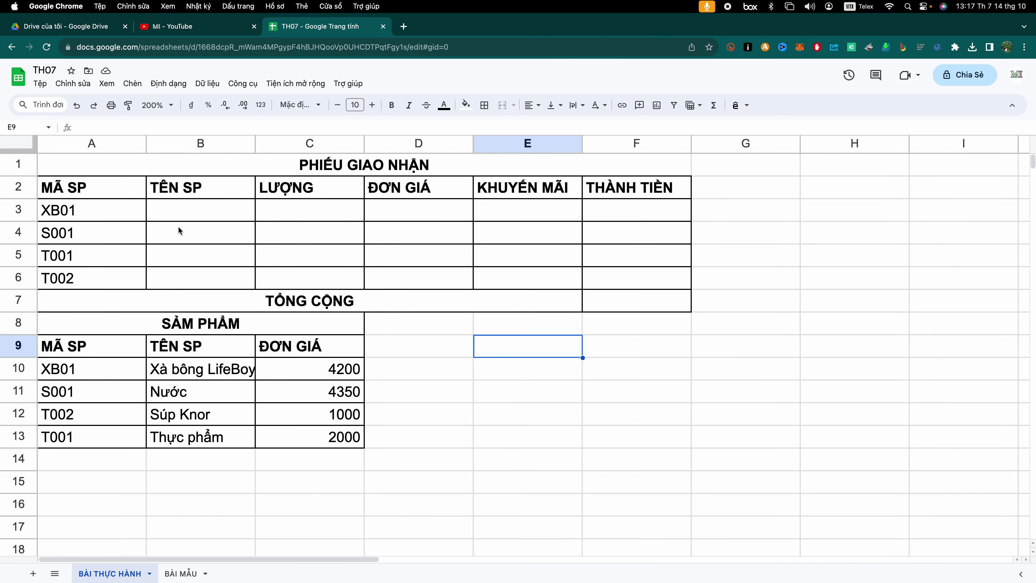
# Start a VLOOKUP formula in cell B3 under TÊN SP, using the product code in A3 as the lookup value
pyautogui.doubleClick(177, 206)
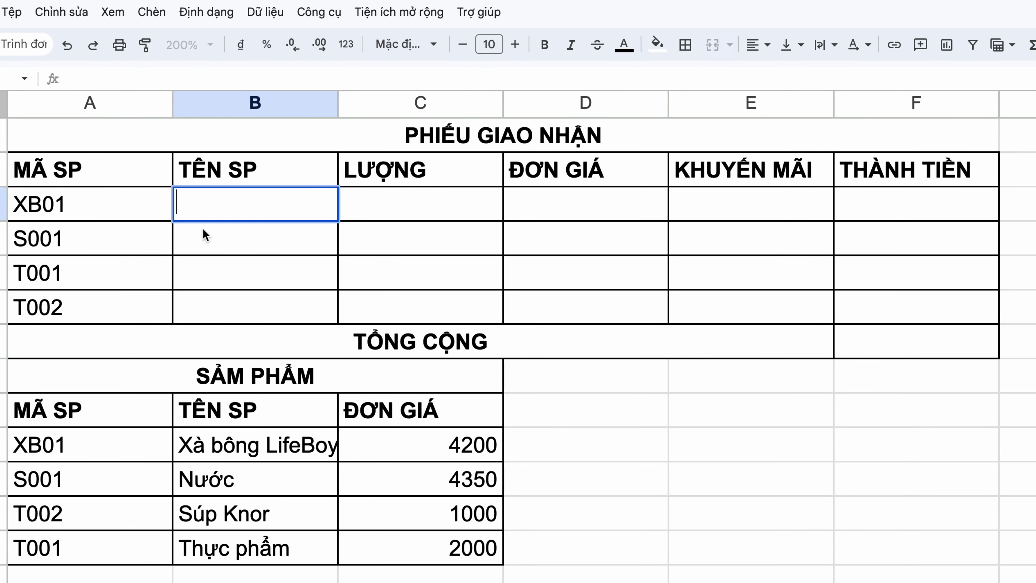
pyautogui.write('=VLO')
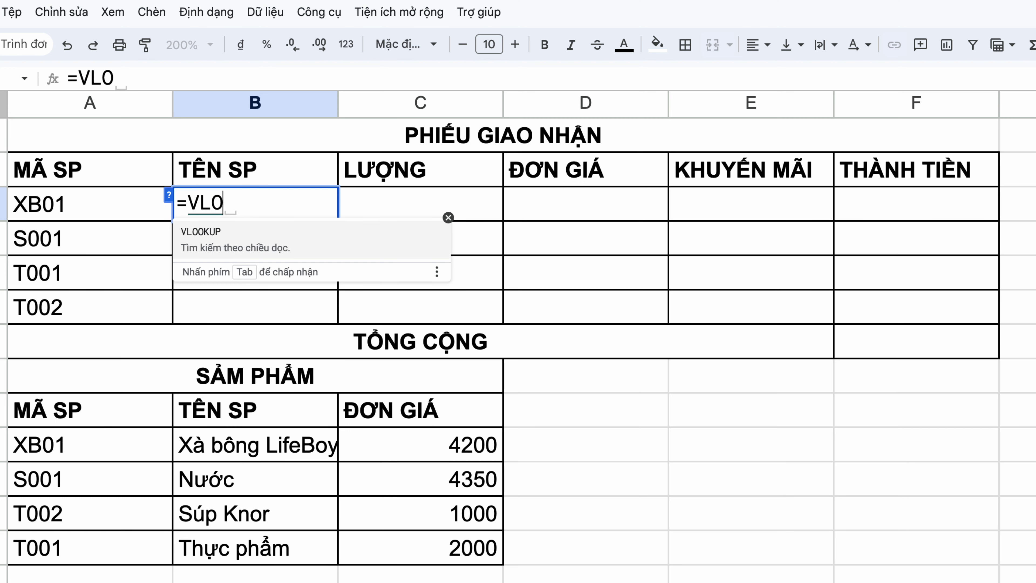
pyautogui.write('OLUP')
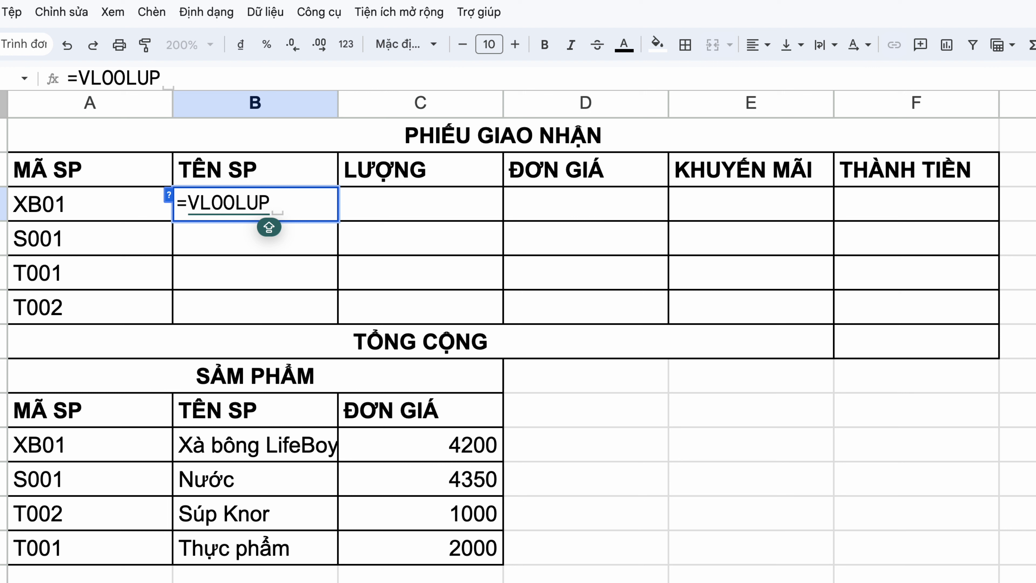
pyautogui.press('BackSpace')
pyautogui.press('BackSpace')
pyautogui.press('BackSpace')
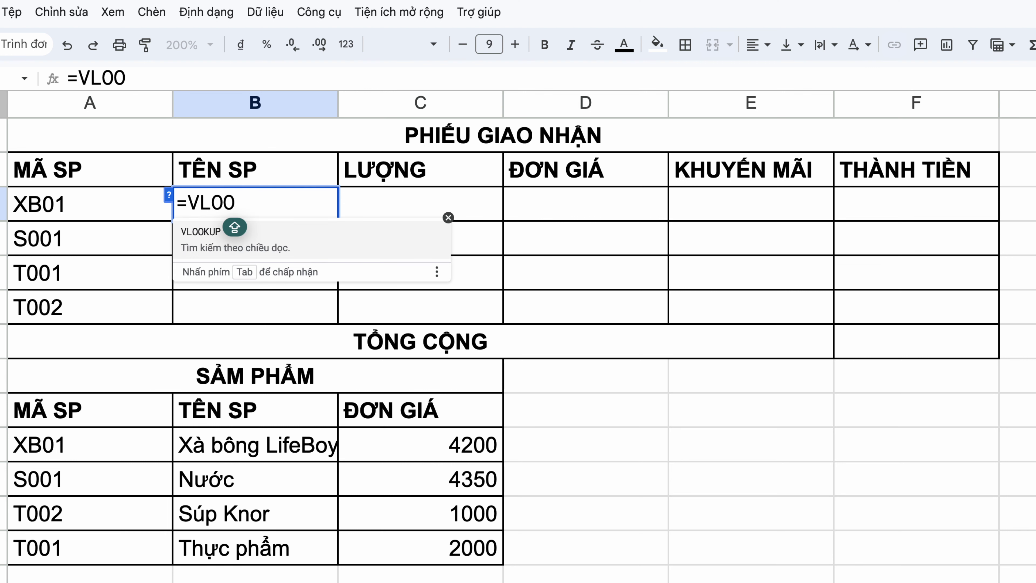
pyautogui.write('KU')
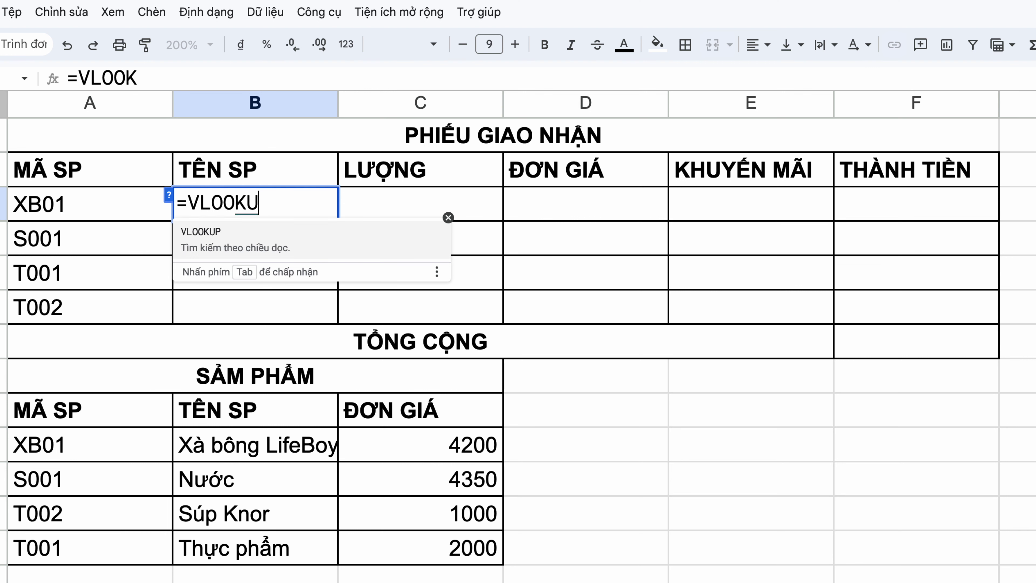
pyautogui.write('P(')
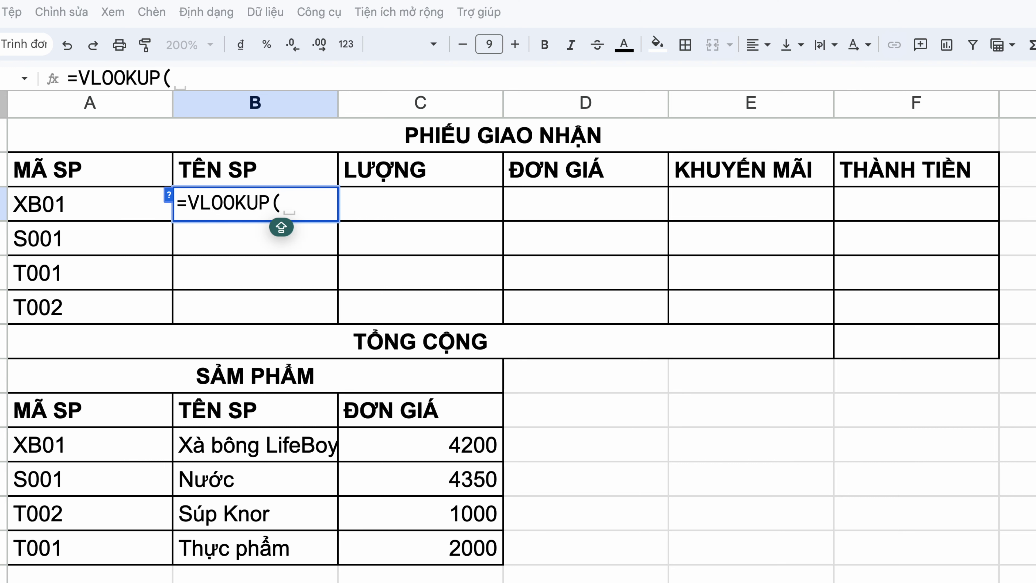
pyautogui.click(65, 203)
pyautogui.write(';')
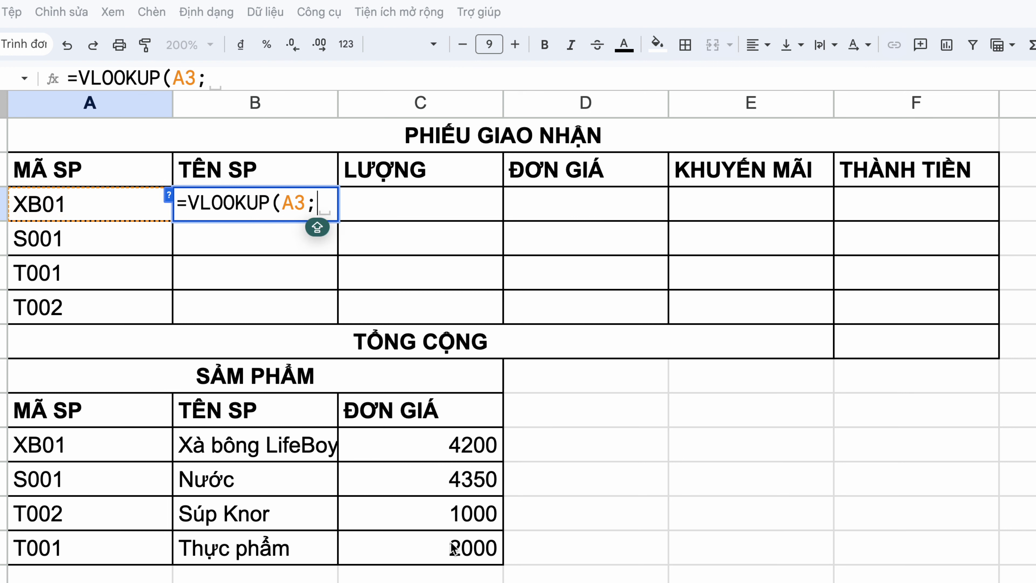
# Add the product table as the formula's lookup range, fixed as the absolute reference $A$10:$C$13
pyautogui.click(34, 446)
pyautogui.moveTo(105, 460); pyautogui.dragTo(453, 547)
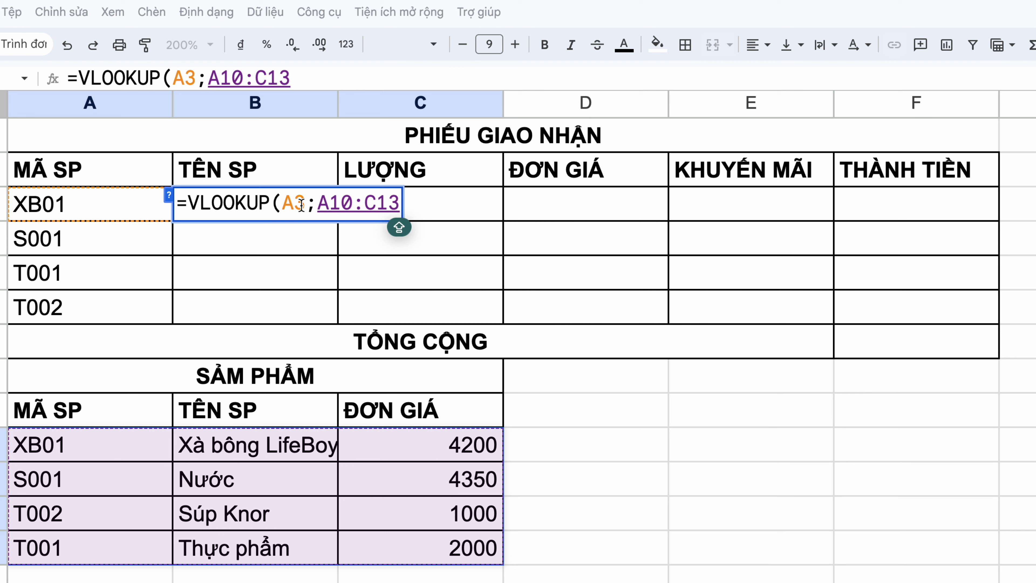
pyautogui.click(318, 204)
pyautogui.moveTo(319, 204); pyautogui.dragTo(397, 204)
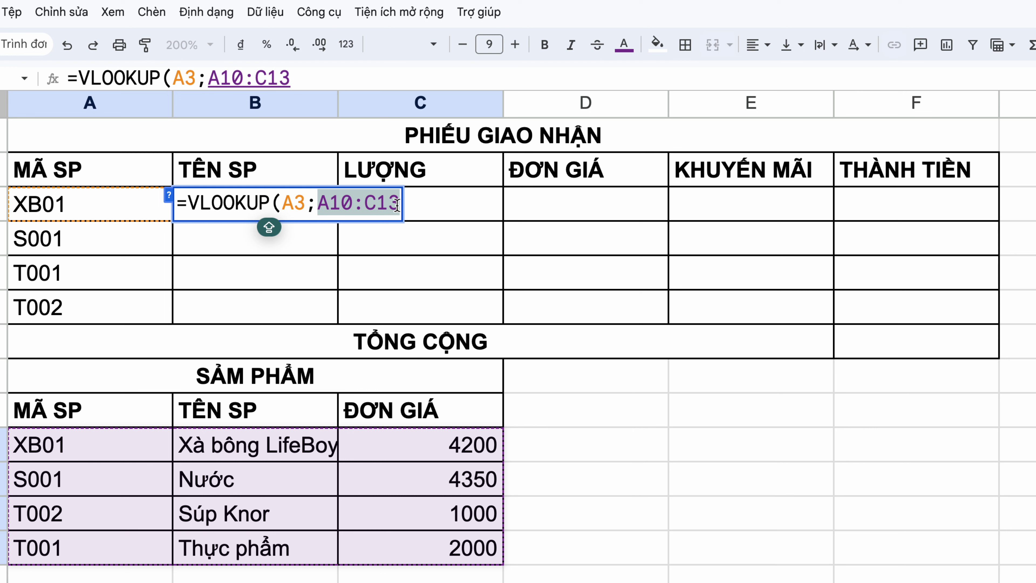
pyautogui.press('F4')
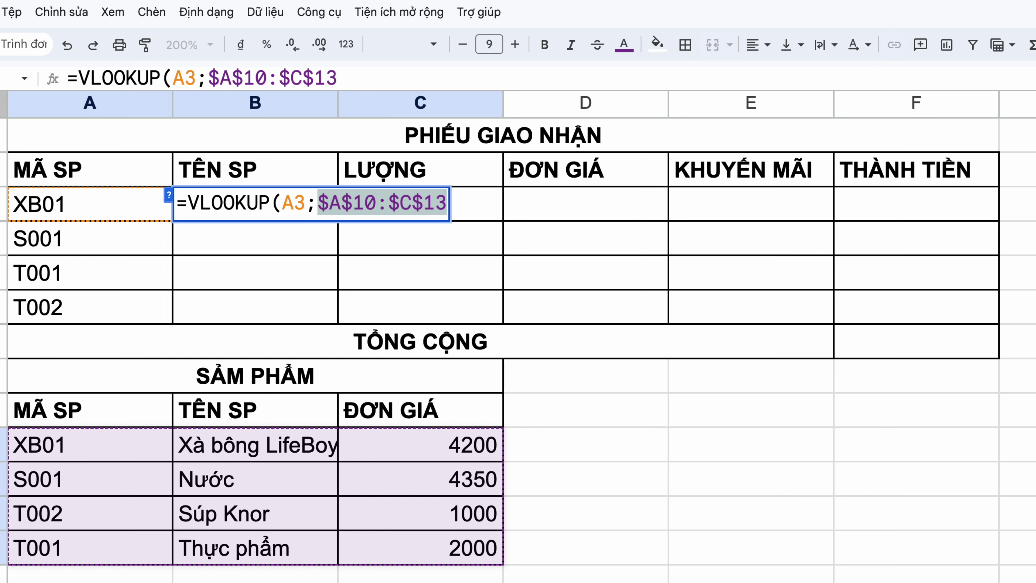
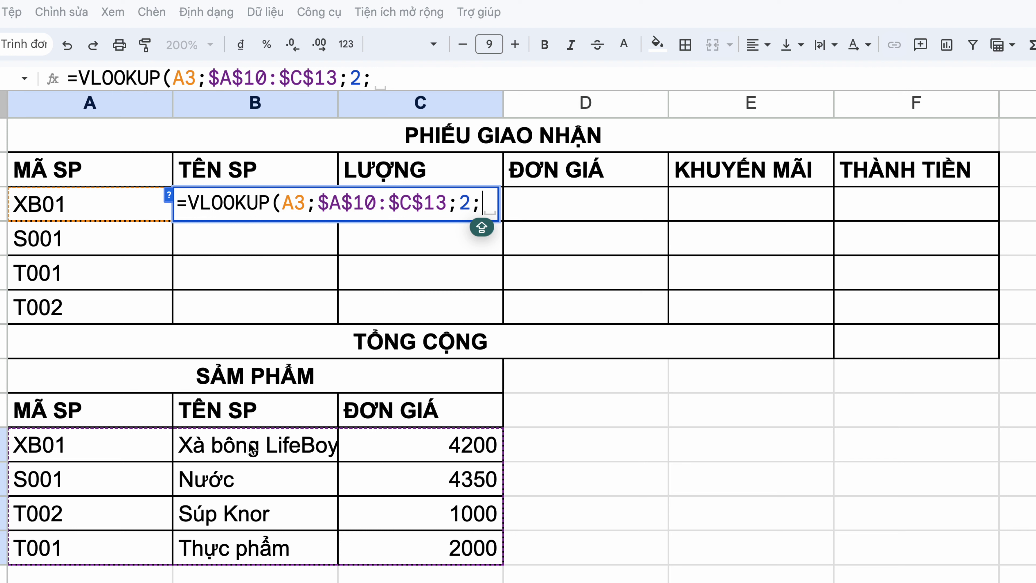
# Complete the formula as =VLOOKUP(A3;$A$10:$C$13;2;0) and fill it down from B3 to B6
pyautogui.write('0')
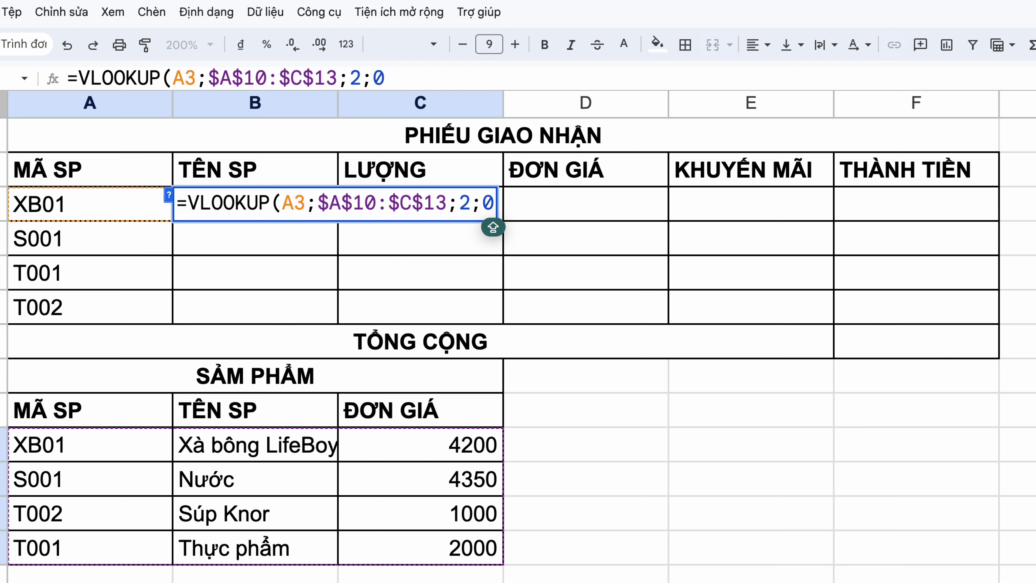
pyautogui.write(')')
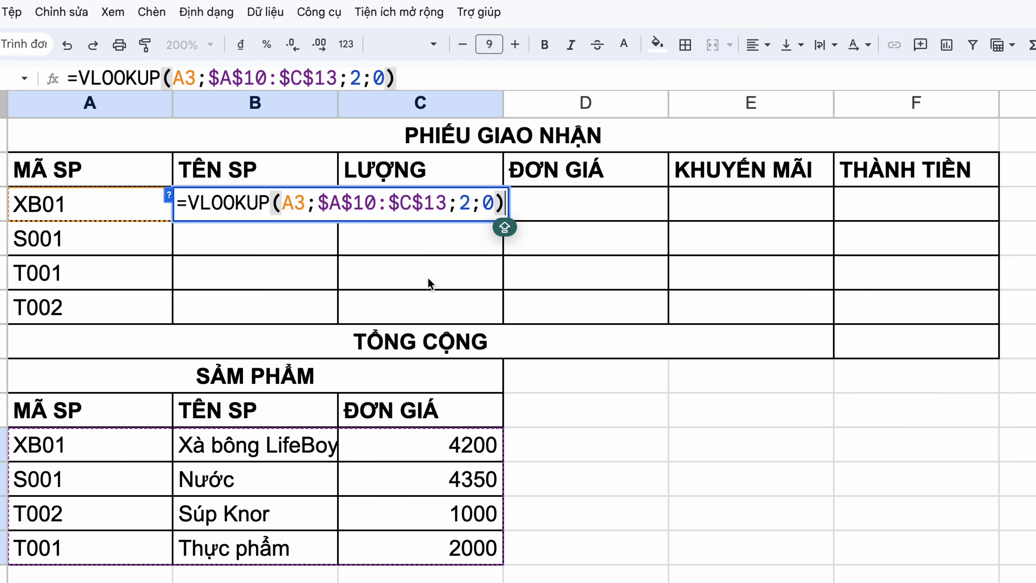
pyautogui.doubleClick(494, 203)
pyautogui.press('shift')
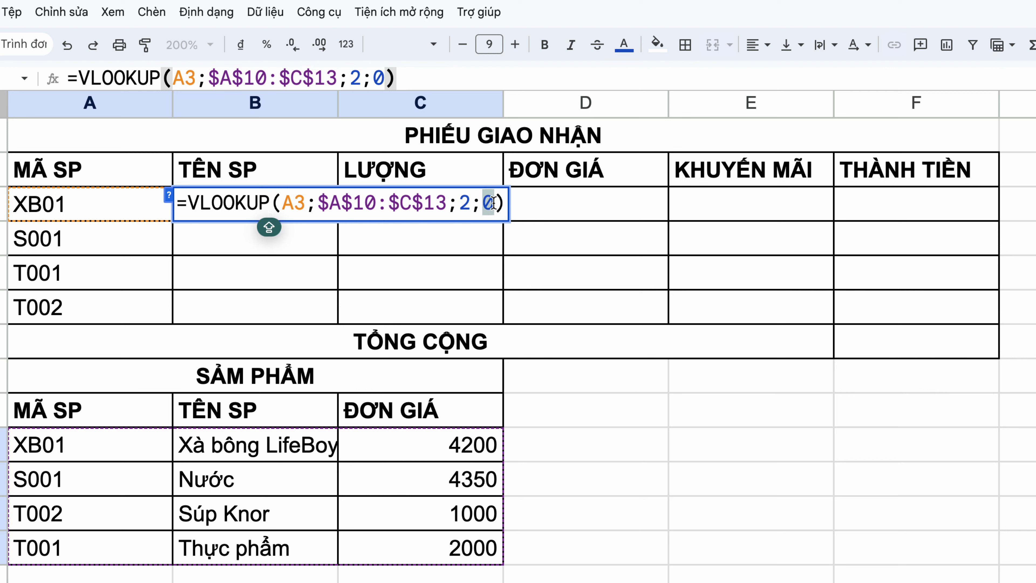
pyautogui.click(494, 203)
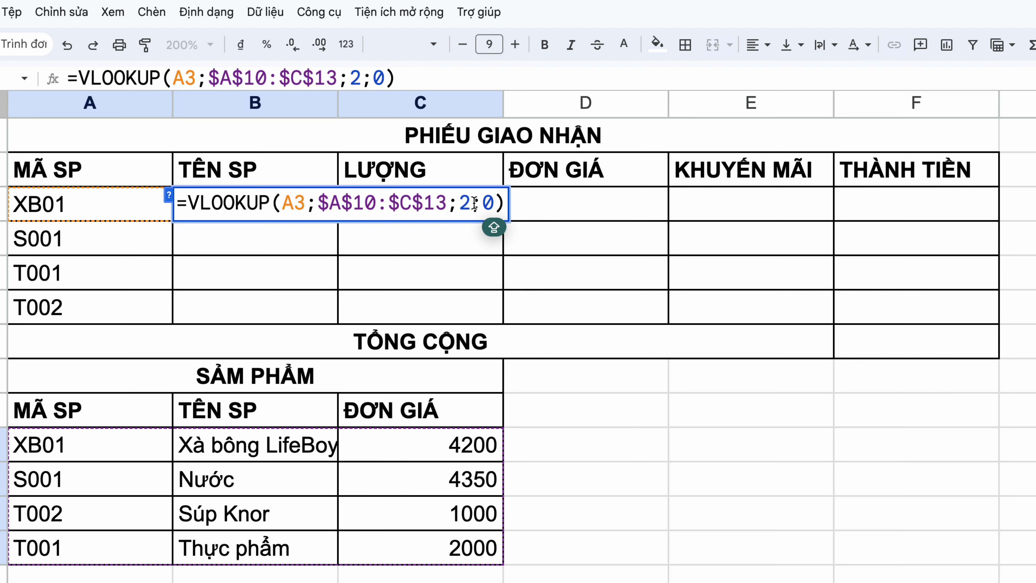
pyautogui.press('Escape')
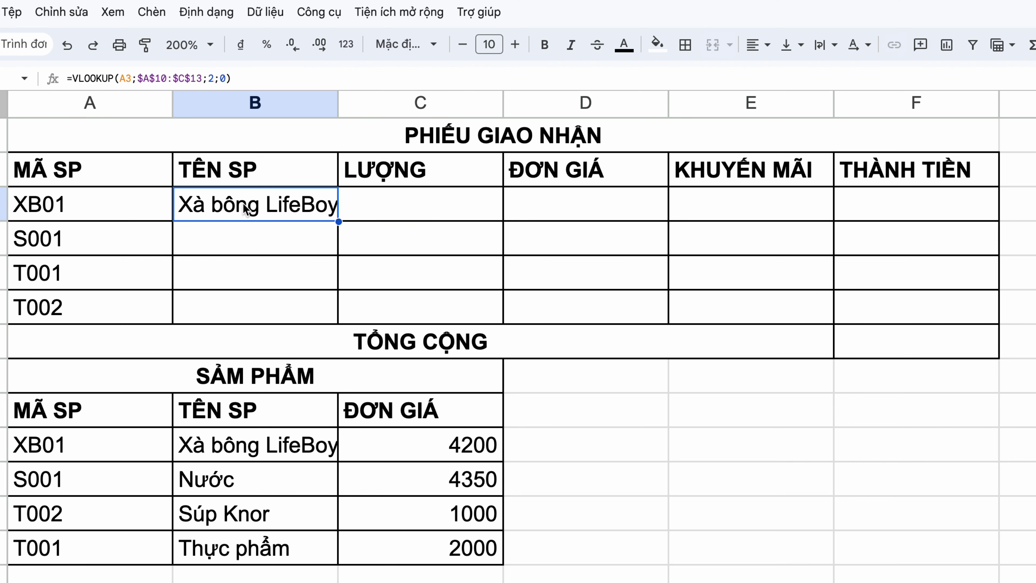
pyautogui.moveTo(339, 222); pyautogui.dragTo(325, 315)
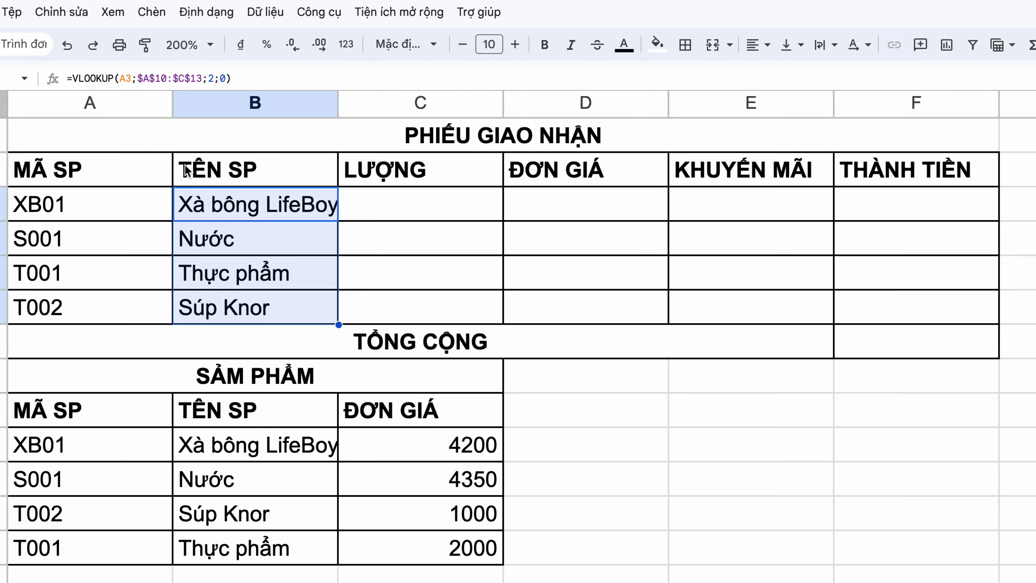
pyautogui.click(392, 195)
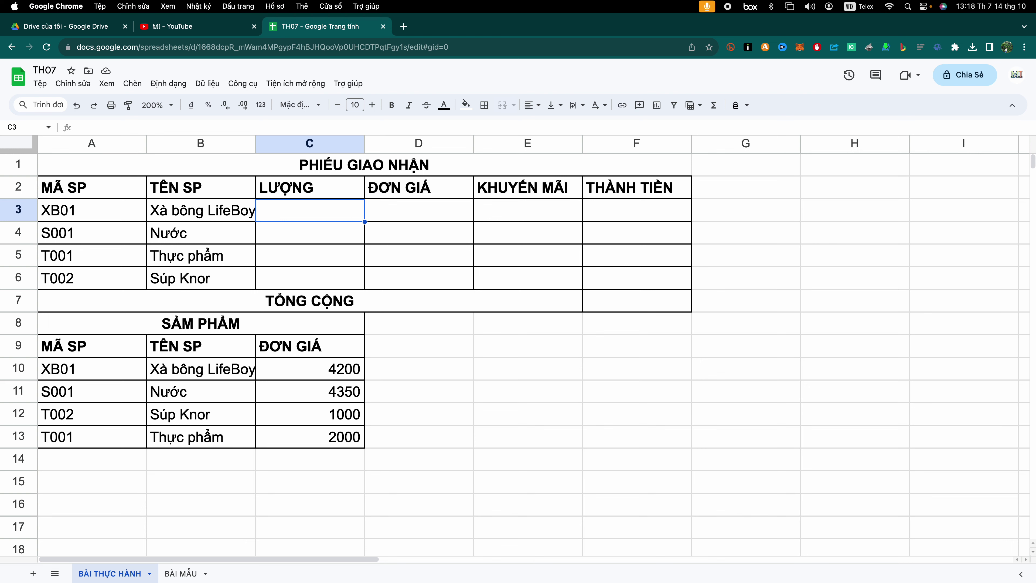
# Check the LƯỢNG quantities in the sample table on the BÀI MẪU sheet, then return to the BÀI THỰC HÀNH sheet
pyautogui.click(309, 187)
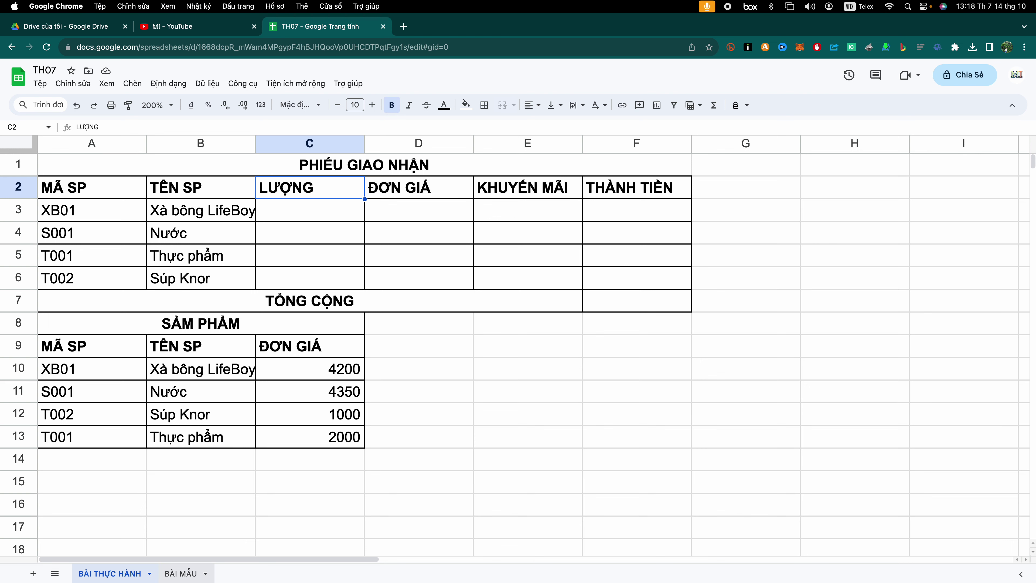
pyautogui.click(181, 574)
pyautogui.scroll(10, 518, 355)
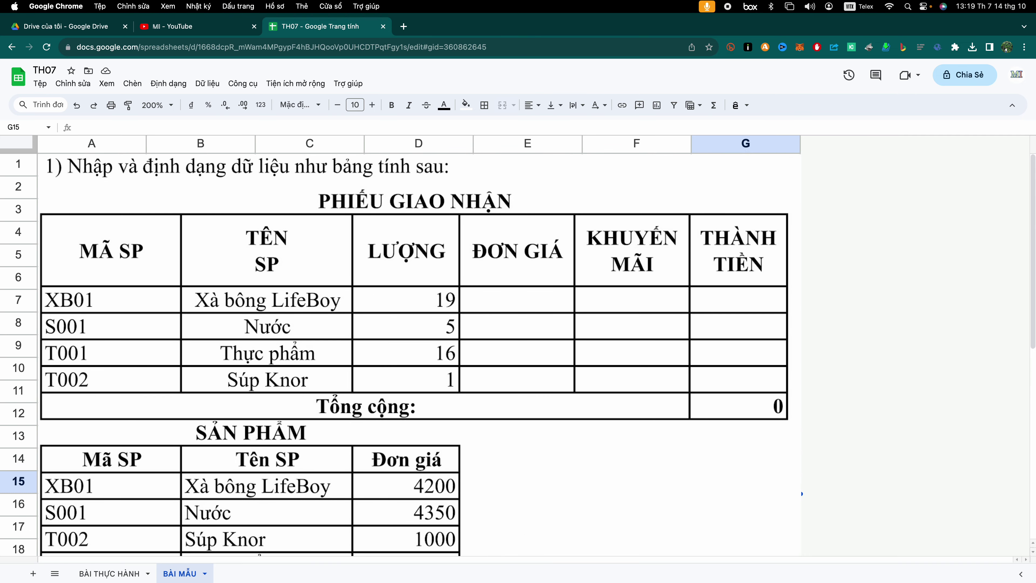
pyautogui.scroll(-3, 518, 355)
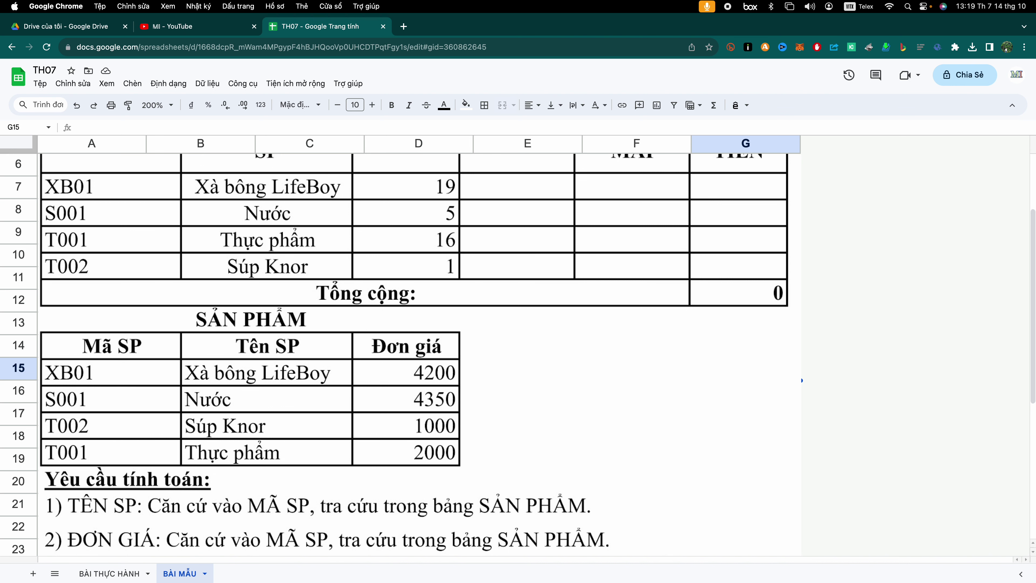
pyautogui.click(110, 573)
# Enter the LƯỢNG quantities 19, 5, 16 and 1 in cells C3 to C6
pyautogui.click(309, 210)
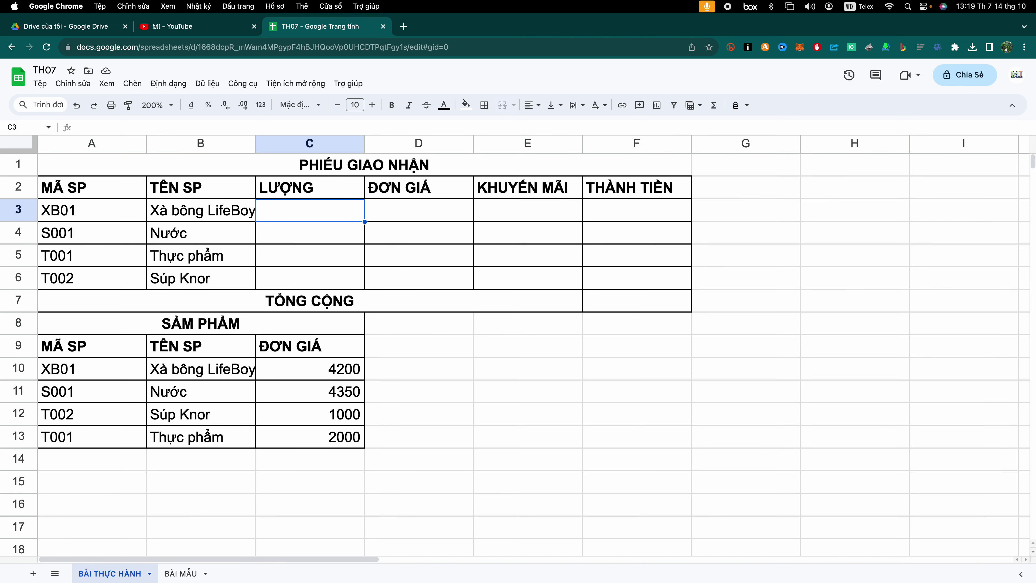
pyautogui.write('19')
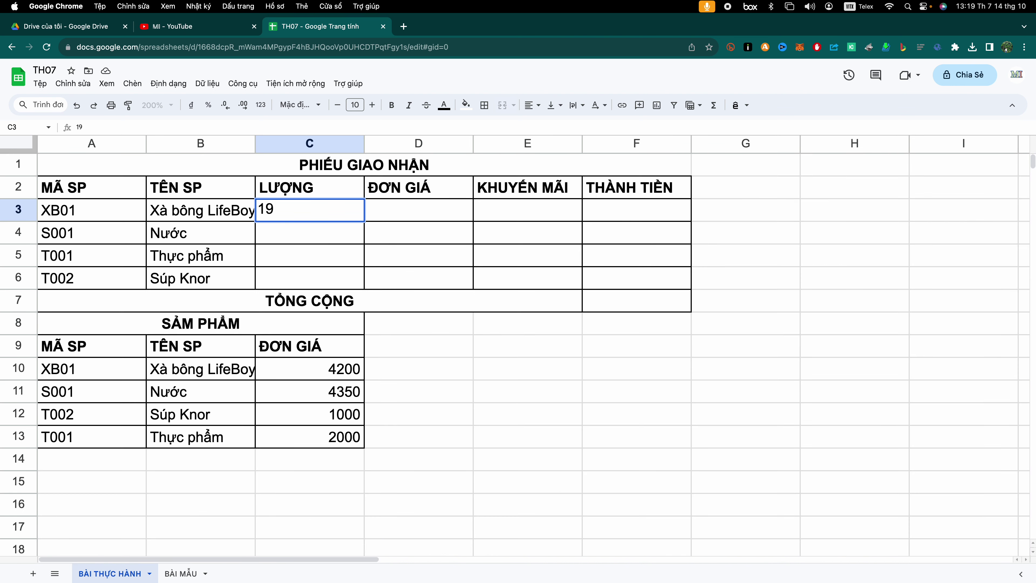
pyautogui.press('Return')
pyautogui.write('5')
pyautogui.press('Return')
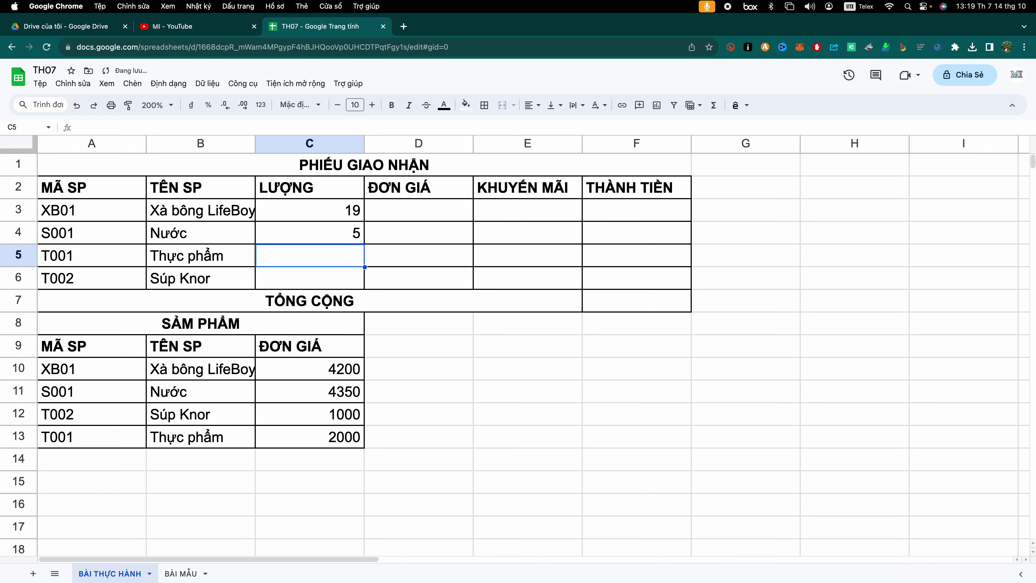
pyautogui.write('16')
pyautogui.press('Return')
pyautogui.write('1')
pyautogui.press('Return')
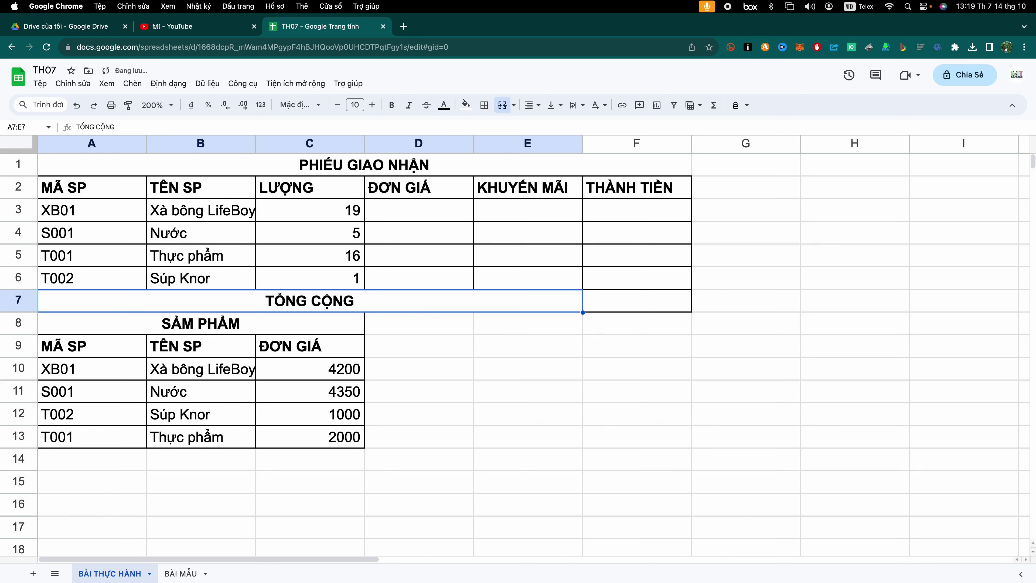
# Review the ĐƠN GIÁ calculation requirement and the sample product table on the BÀI MẪU sheet
pyautogui.press('Up')
pyautogui.press('Up')
pyautogui.press('Up')
pyautogui.press('Up')
pyautogui.press('Right')
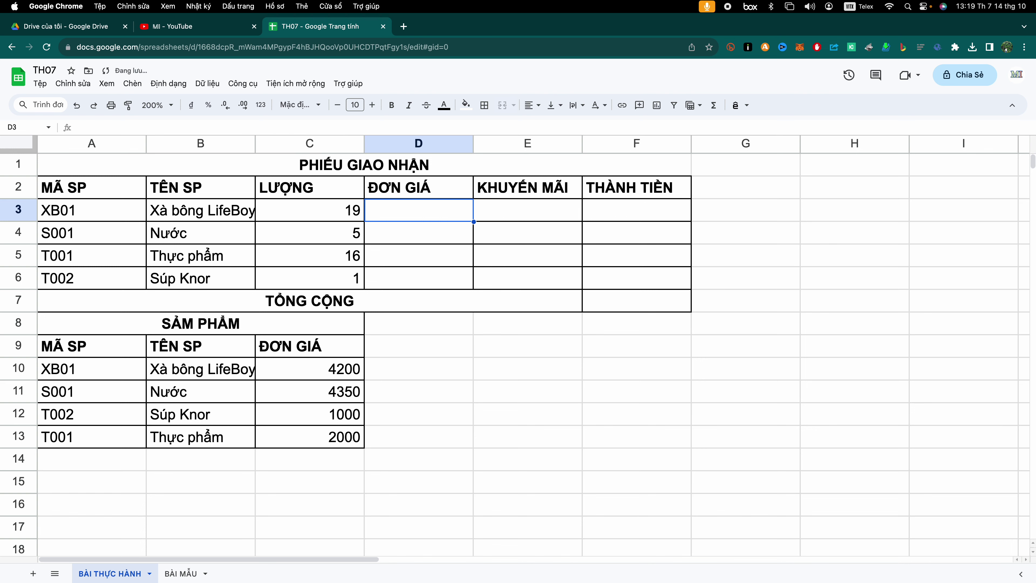
pyautogui.click(190, 574)
pyautogui.scroll(-2, 151, 427)
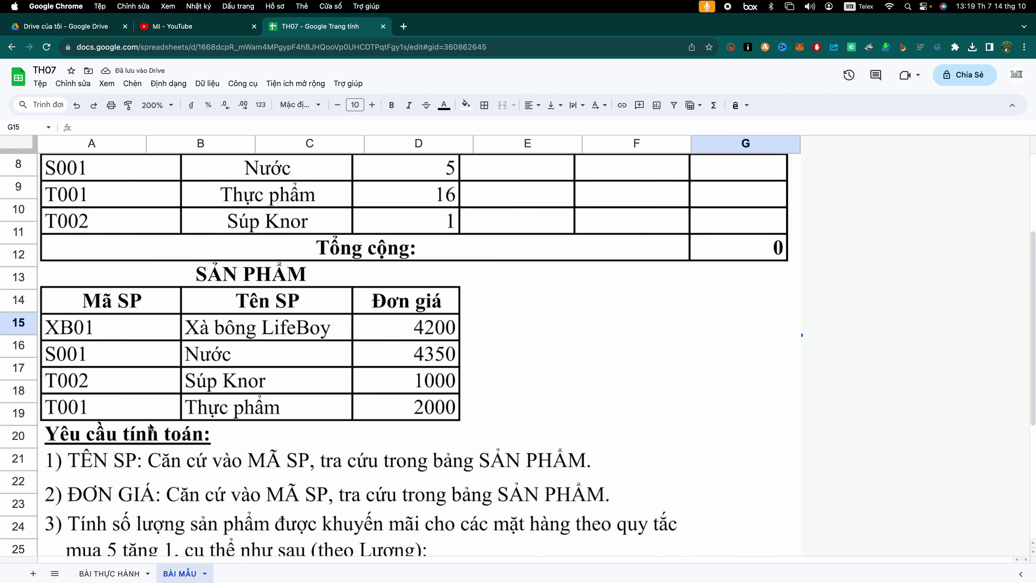
pyautogui.scroll(-6, 150, 427)
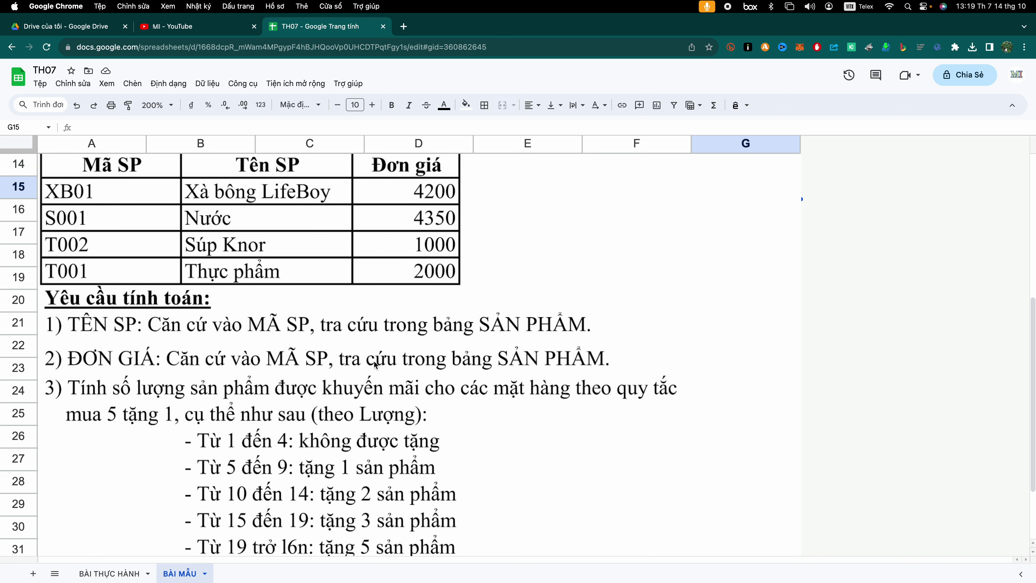
pyautogui.scroll(10, 143, 211)
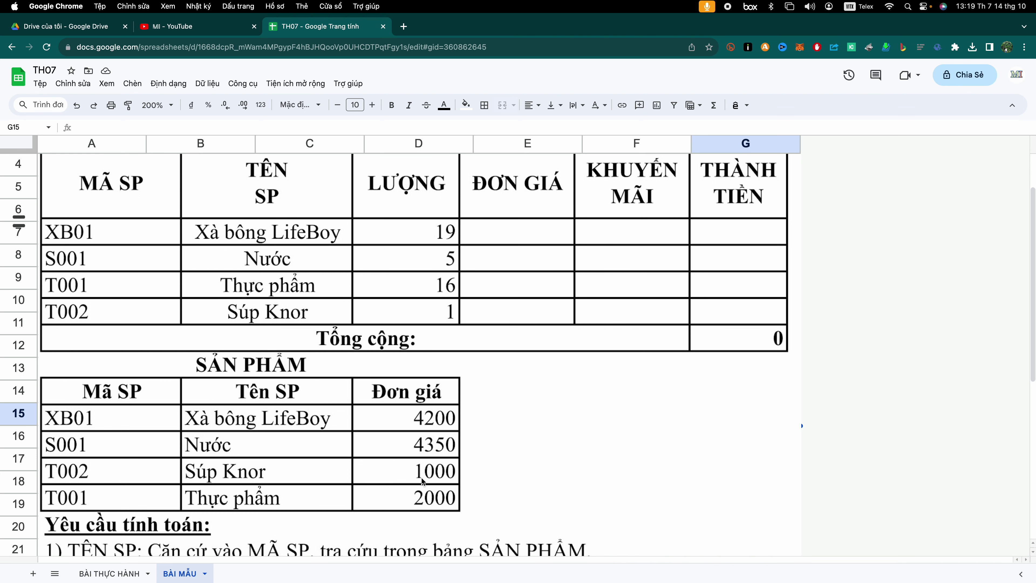
pyautogui.scroll(3, 422, 482)
pyautogui.click(243, 306)
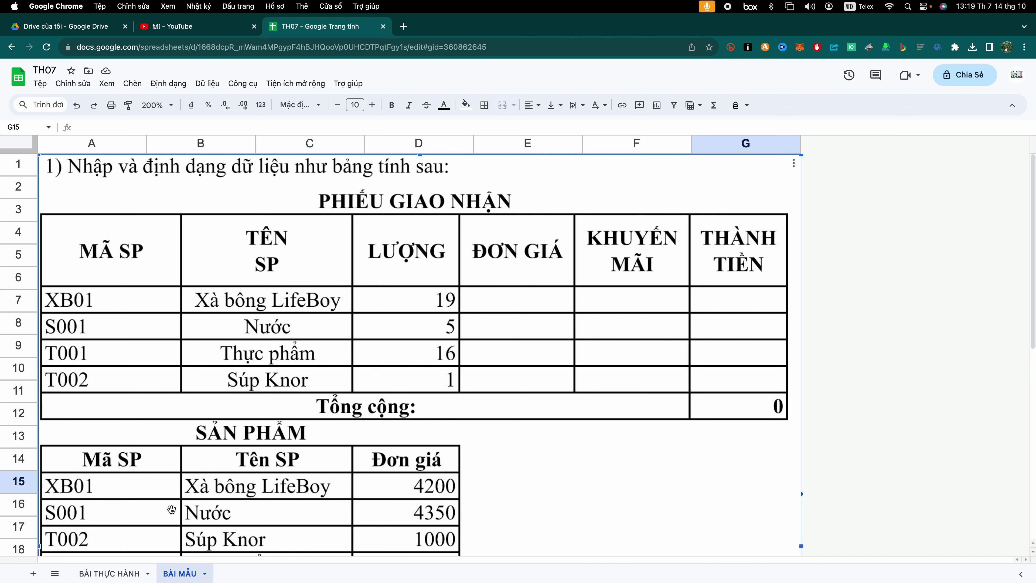
# Return to the BÀI THỰC HÀNH sheet and widen column B slightly to fit the longest product name
pyautogui.click(110, 574)
pyautogui.click(223, 218)
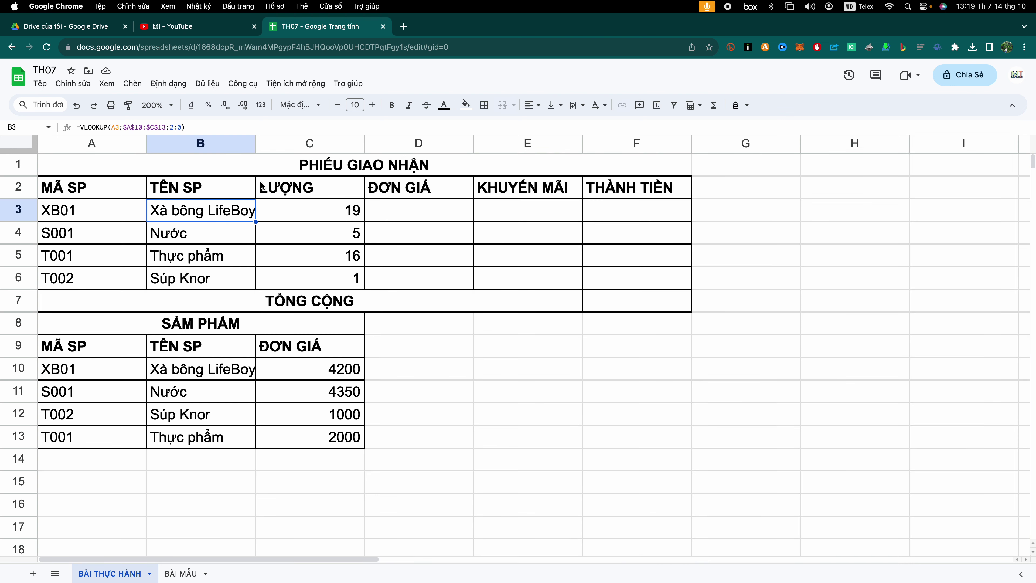
pyautogui.moveTo(256, 143); pyautogui.dragTo(265, 145)
# Start a VLOOKUP formula in cell D3 under ĐƠN GIÁ, using the product code in A3 as the lookup value
pyautogui.click(418, 208)
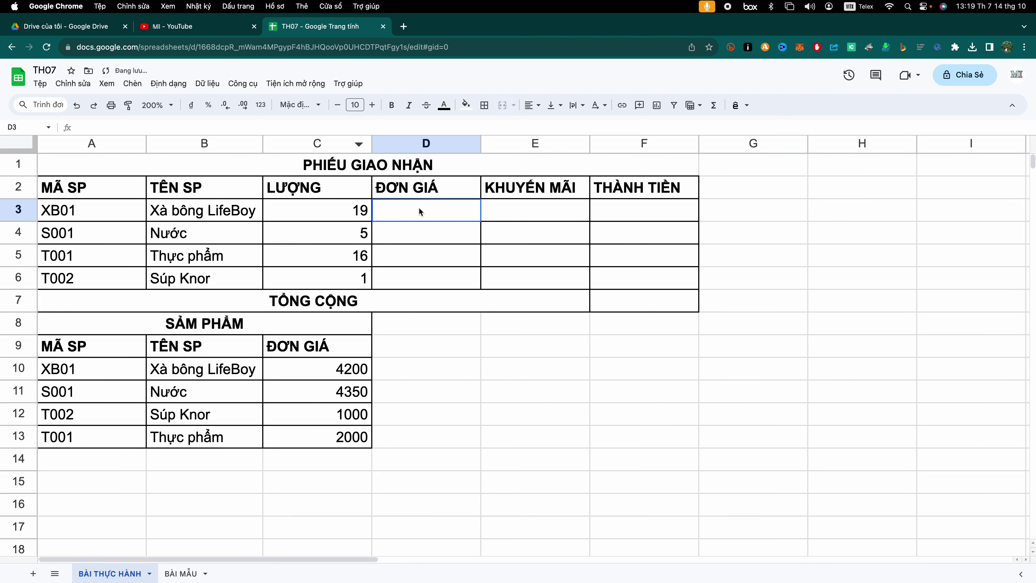
pyautogui.write('=')
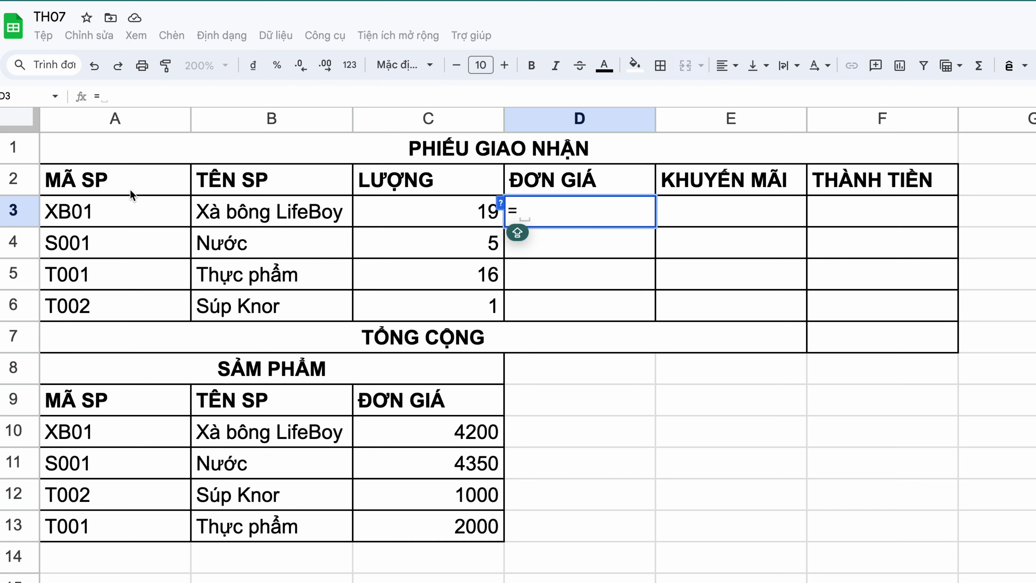
pyautogui.write('VLO')
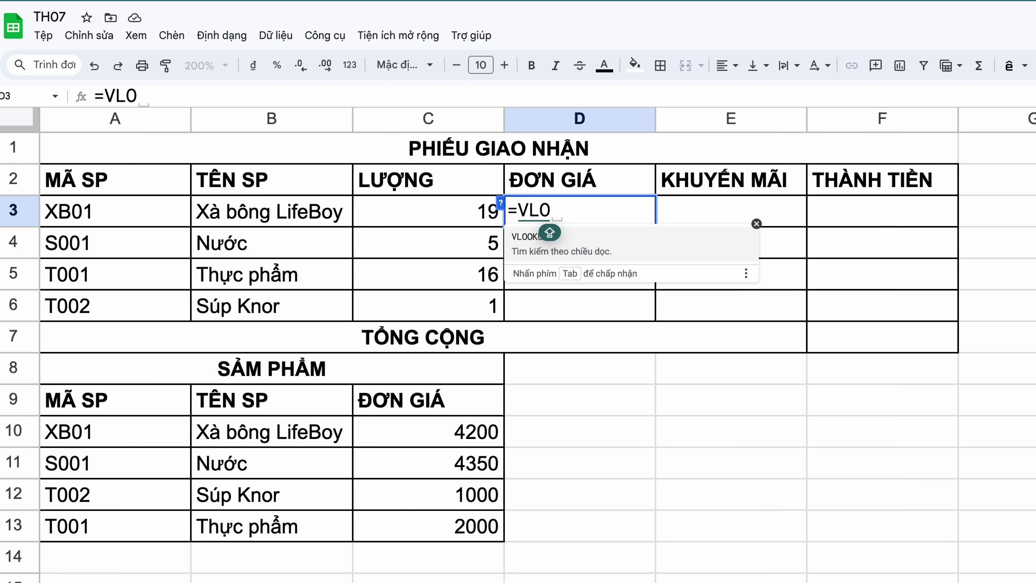
pyautogui.press('Tab')
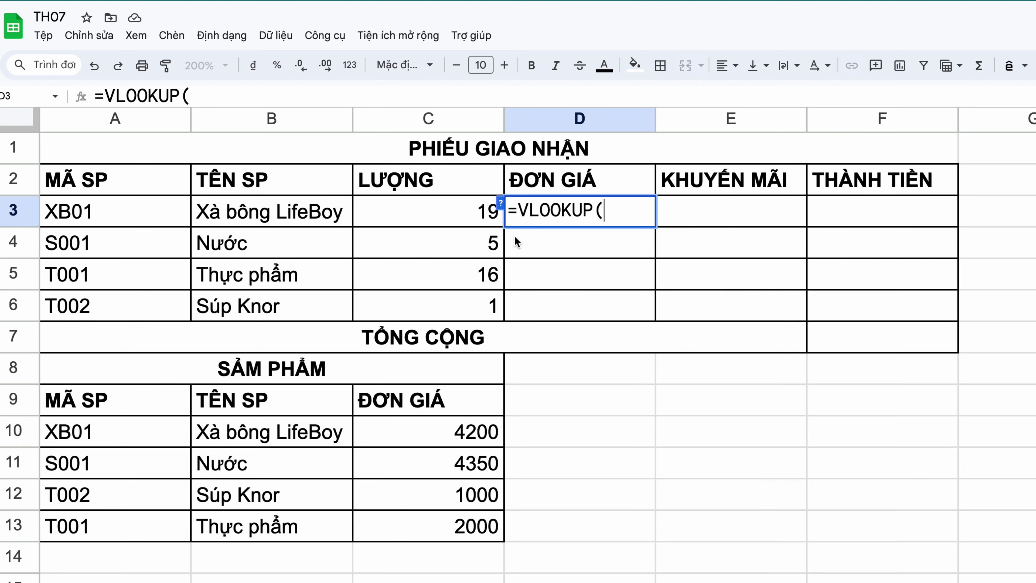
pyautogui.click(82, 217)
pyautogui.write(';')
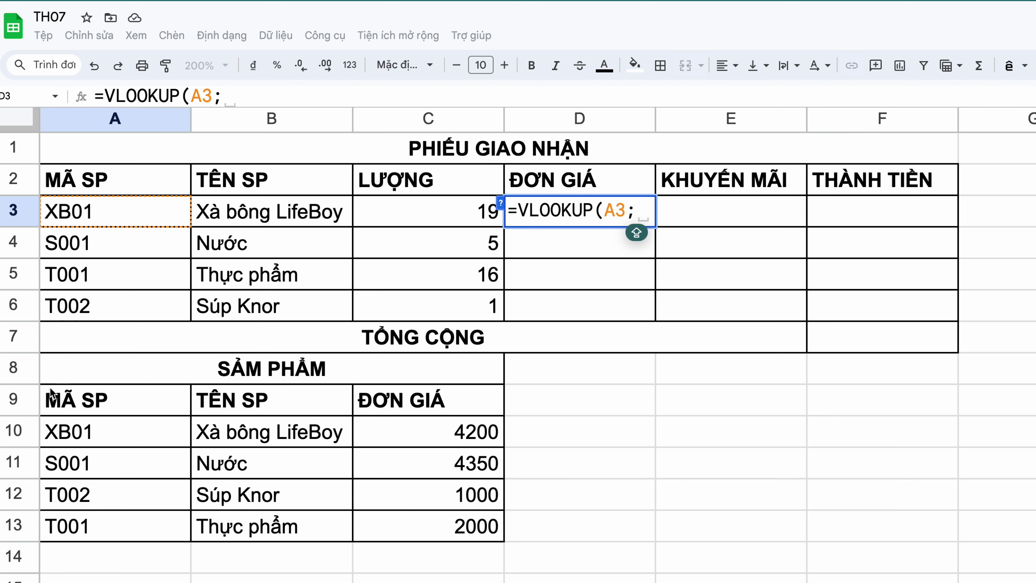
# Add the product table to the D3 formula as the absolute lookup range $A$10:$C$13
pyautogui.click(51, 432)
pyautogui.moveTo(52, 433); pyautogui.dragTo(451, 524)
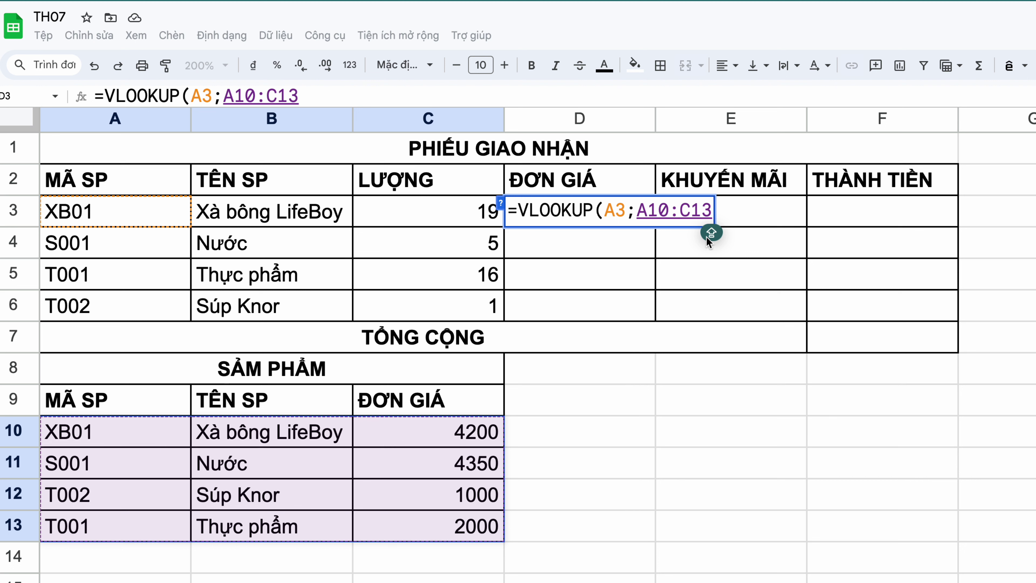
pyautogui.moveTo(644, 207); pyautogui.dragTo(710, 210)
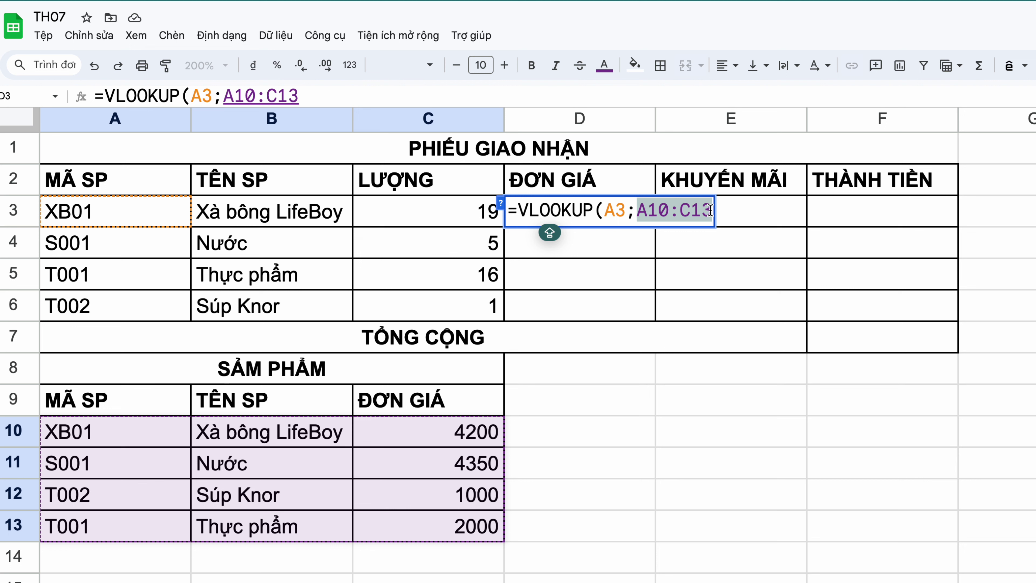
pyautogui.press('F4')
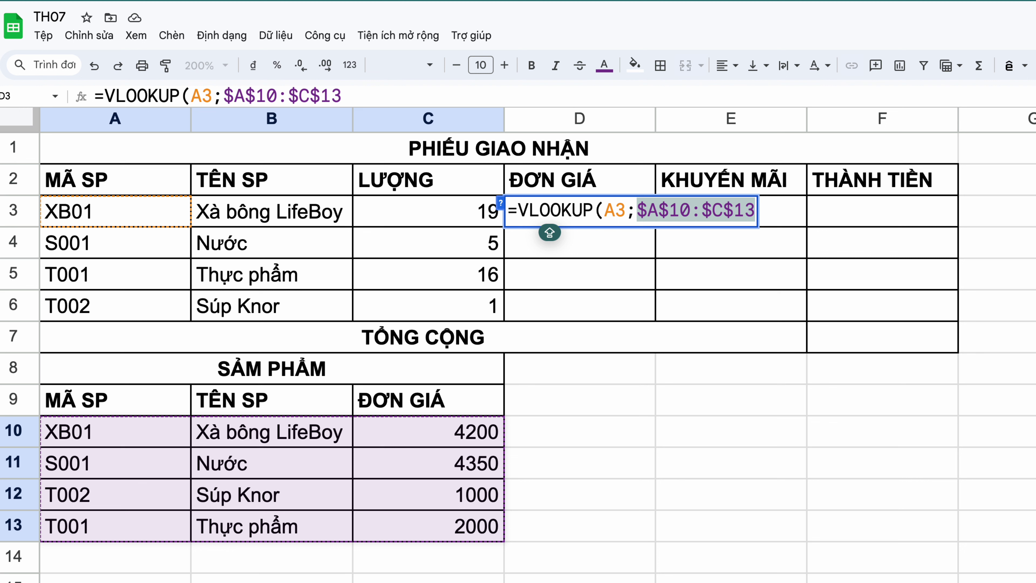
pyautogui.press('Right')
pyautogui.write(';')
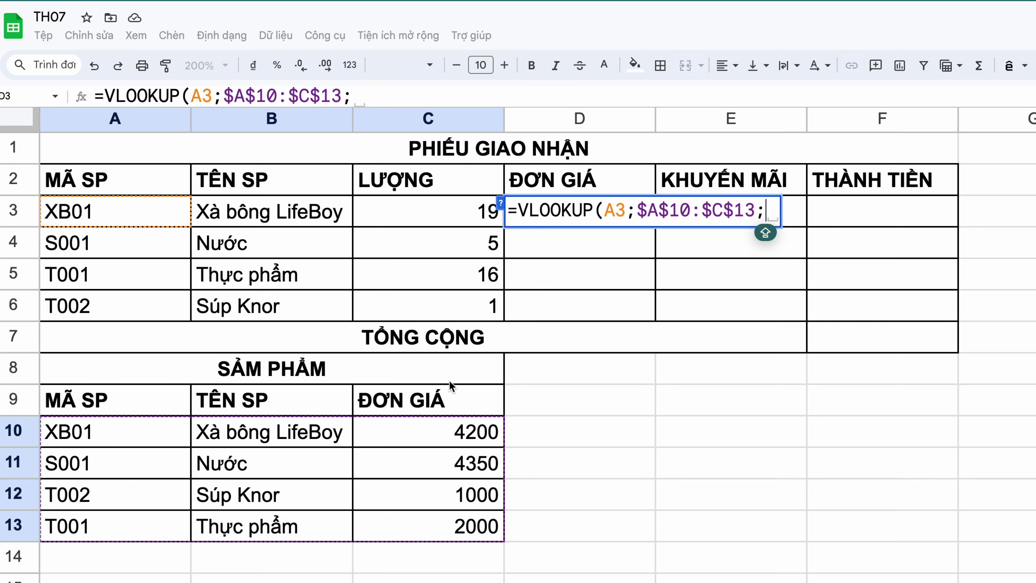
# Complete the formula as =VLOOKUP(A3;$A$10:$C$13;3;0), reject the suggested autofill and fill the formula down from D3 to D6
pyautogui.write('3')
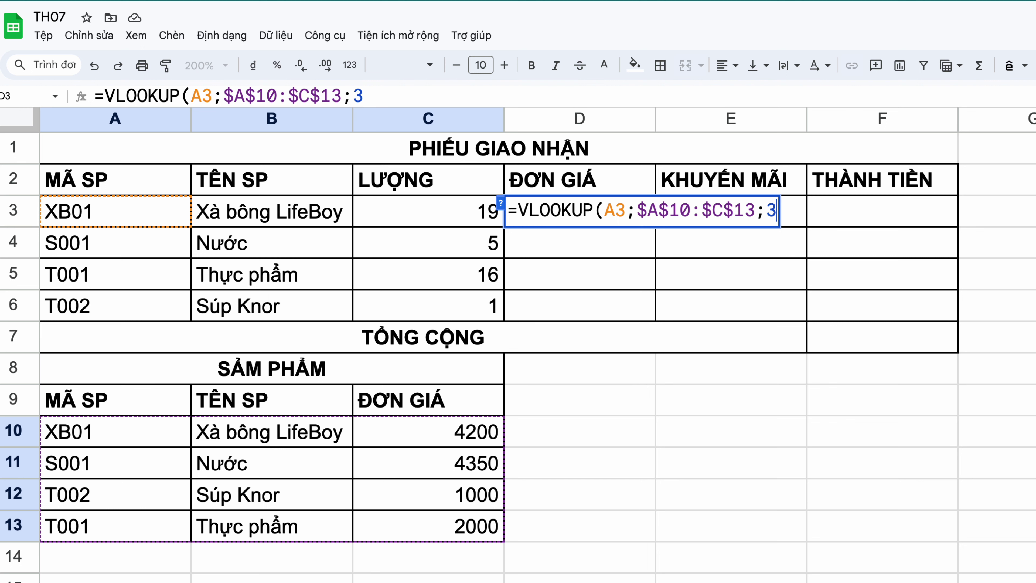
pyautogui.write(';0')
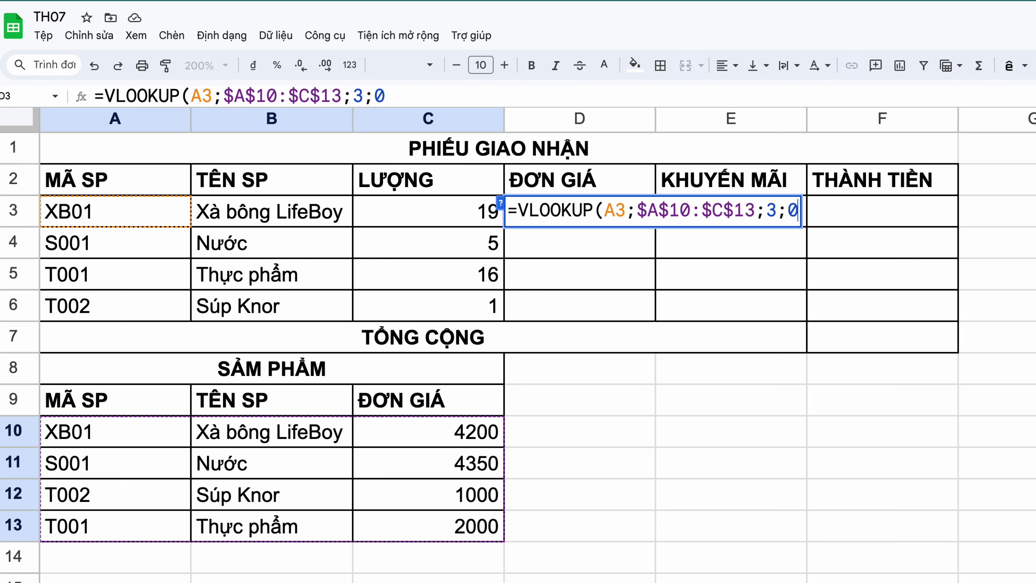
pyautogui.write(')')
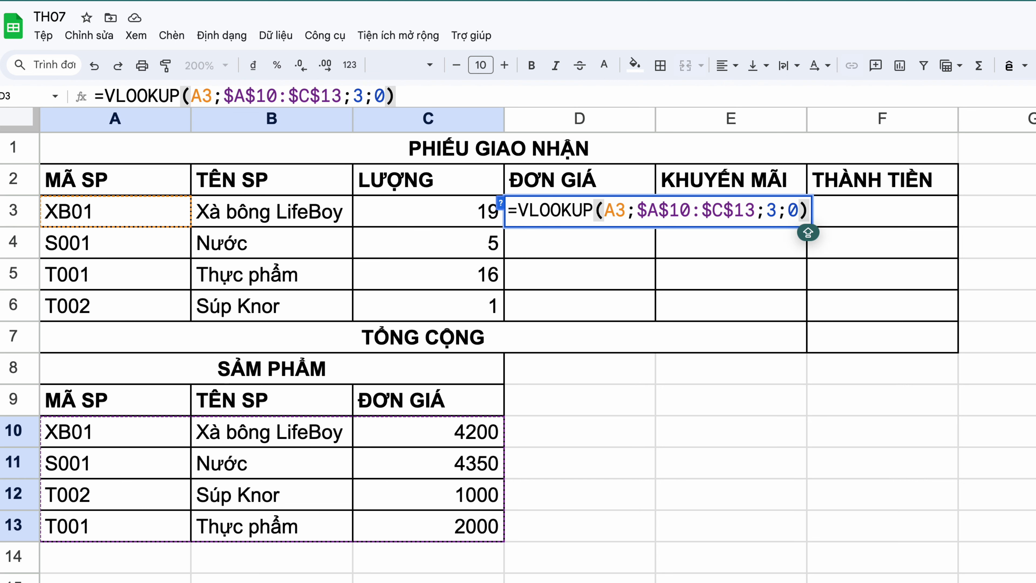
pyautogui.press('Return')
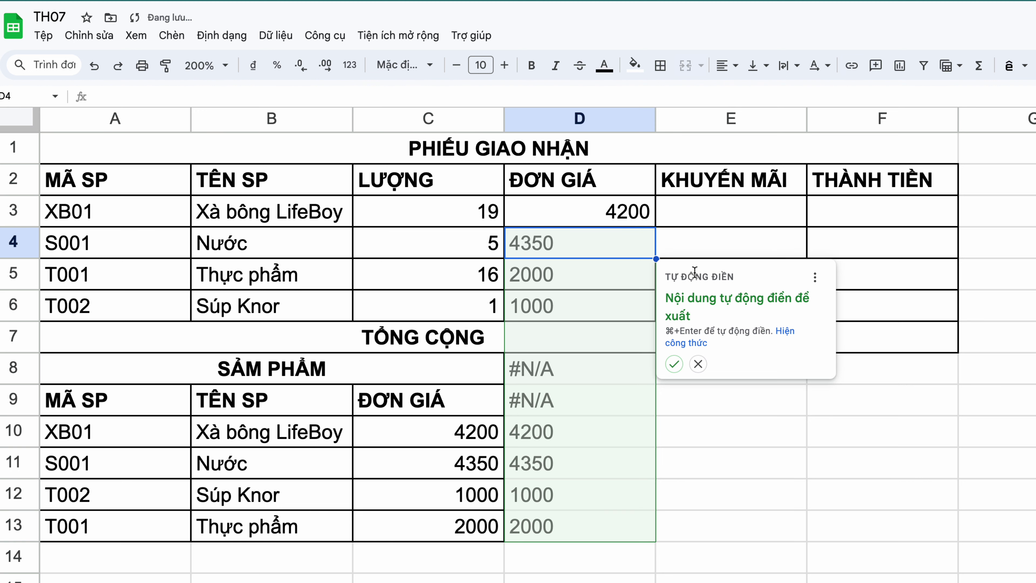
pyautogui.click(698, 364)
pyautogui.click(637, 216)
pyautogui.moveTo(656, 224); pyautogui.dragTo(638, 312)
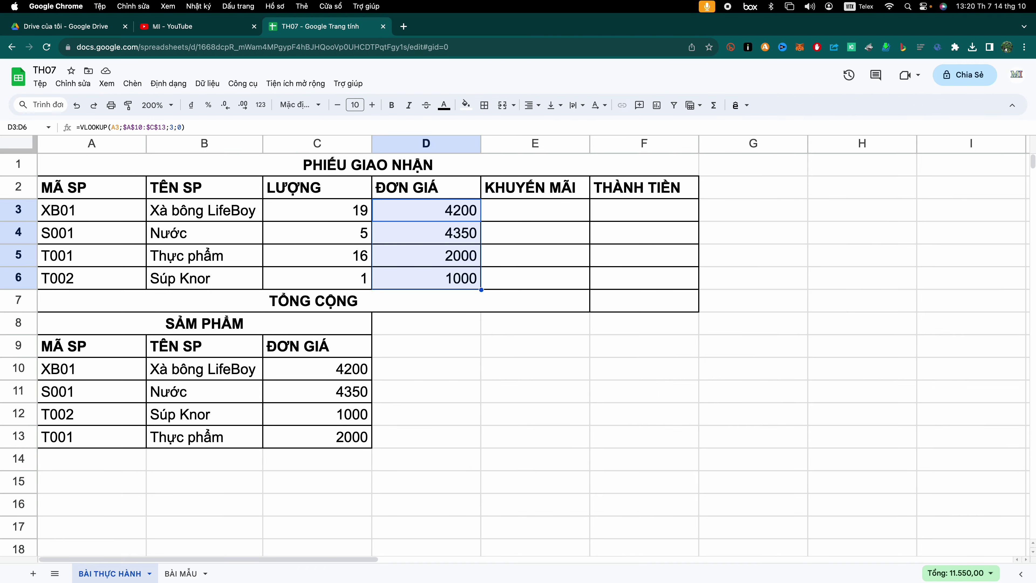
# Read the KHUYẾN MÃI promotion rules by quantity on the BÀI MẪU sheet, then return to the BÀI THỰC HÀNH sheet
pyautogui.click(180, 574)
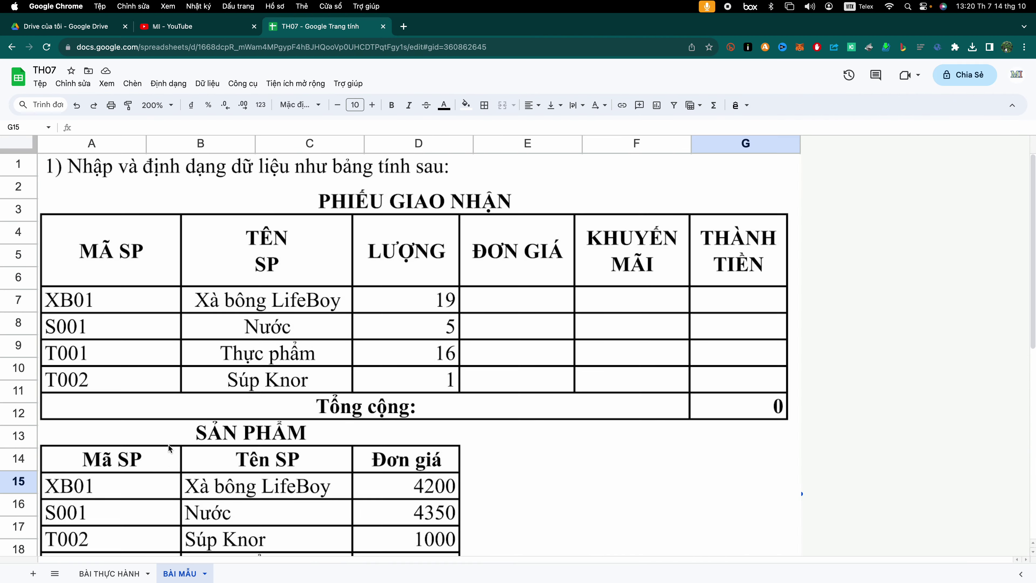
pyautogui.scroll(-10, 195, 436)
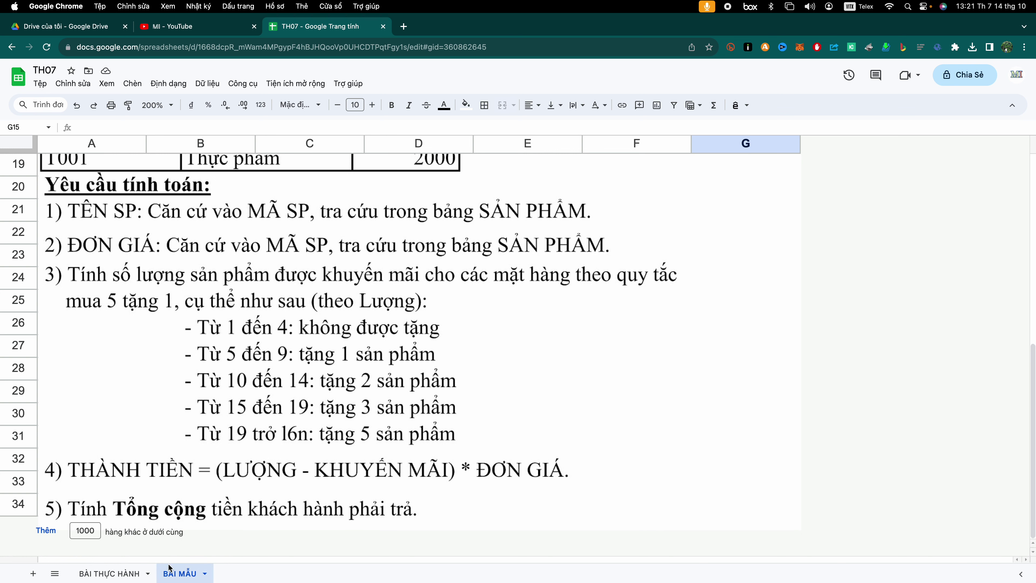
pyautogui.click(110, 573)
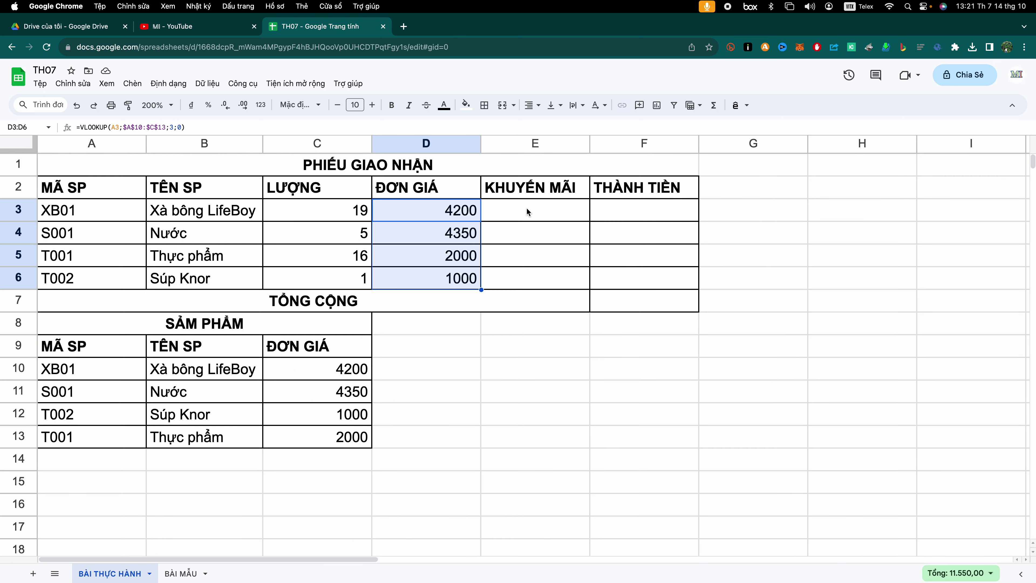
# Start an IF formula in cell E3 under KHUYẾN MÃI that returns 0 when C3<=4, consulting the promotion rules on the BÀI MẪU sheet
pyautogui.click(527, 212)
pyautogui.write('=I')
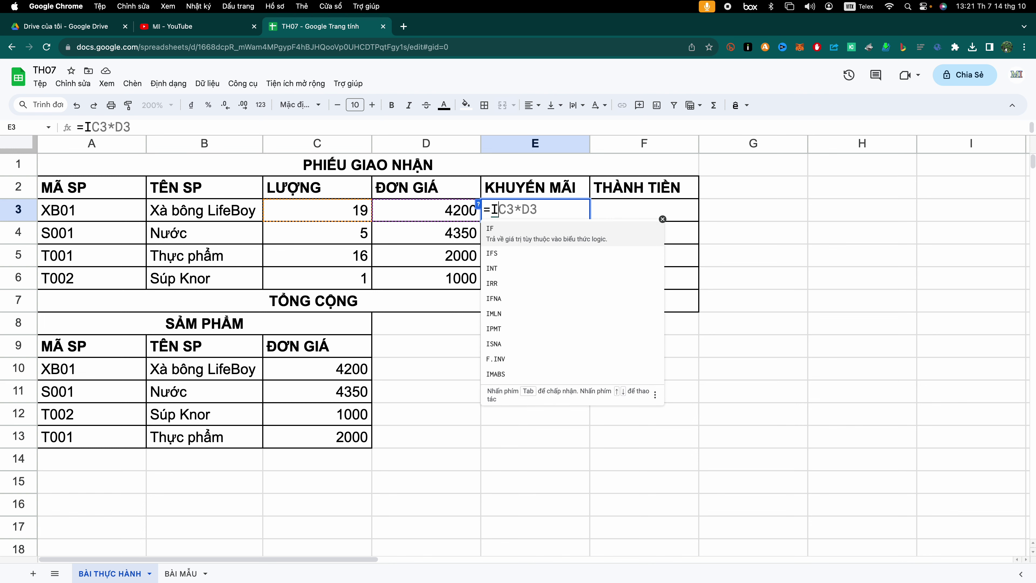
pyautogui.write('F(')
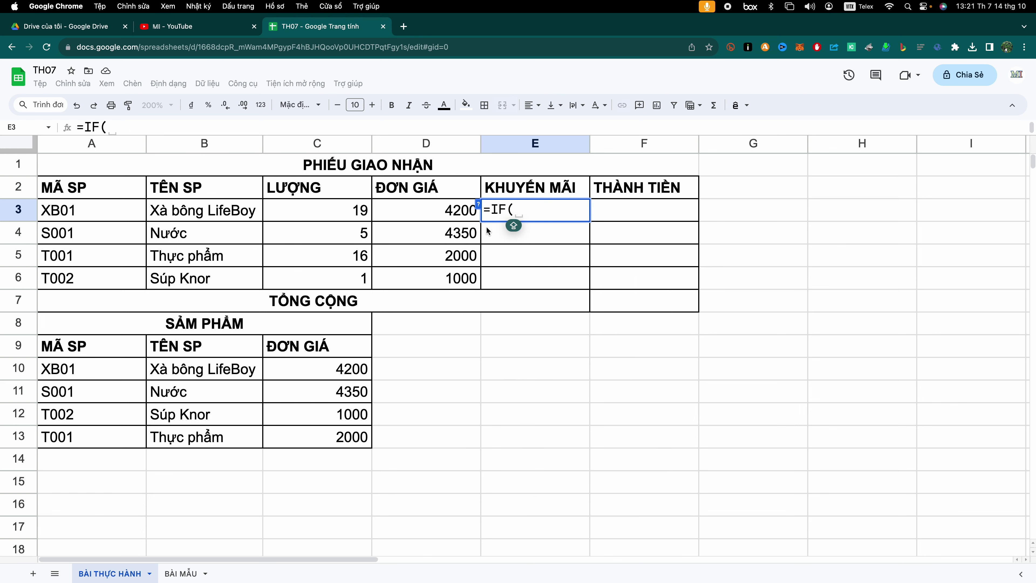
pyautogui.click(334, 211)
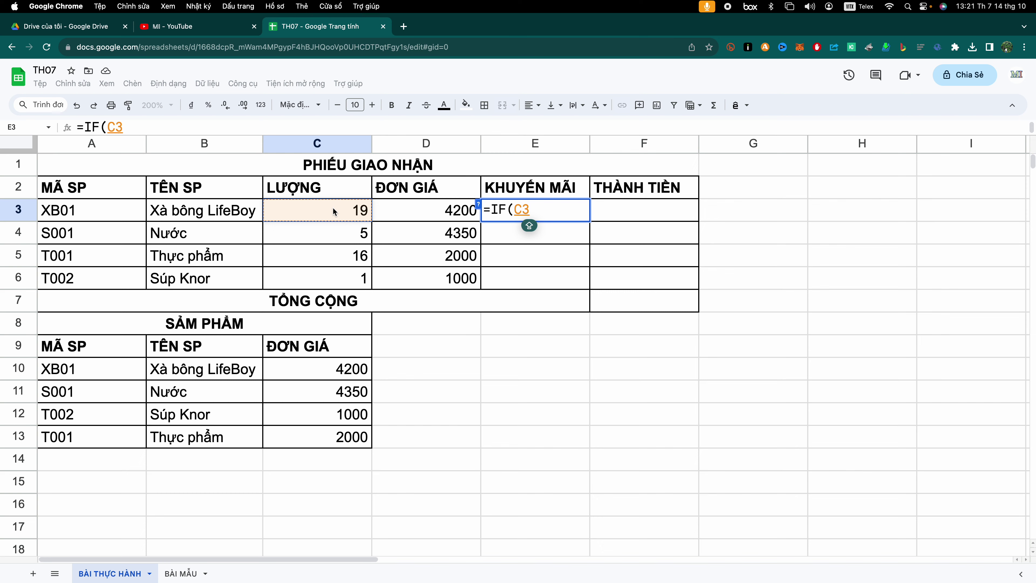
pyautogui.write('<=')
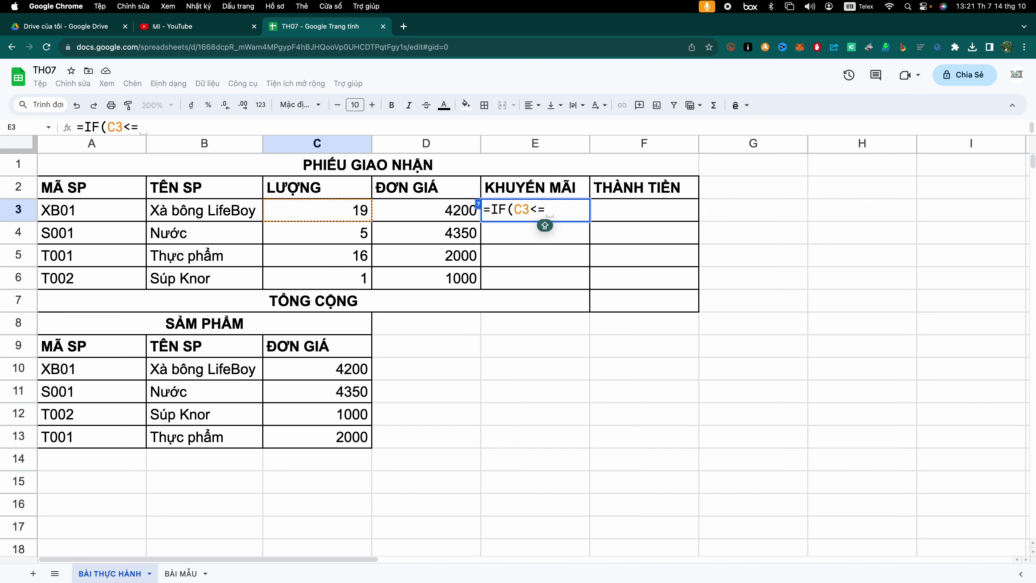
pyautogui.click(182, 572)
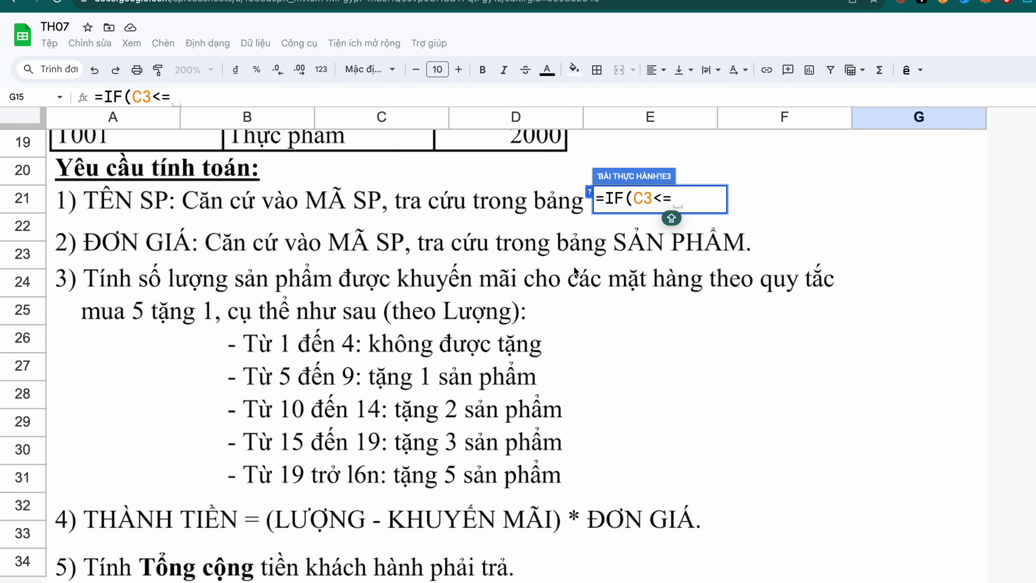
pyautogui.write('4;0')
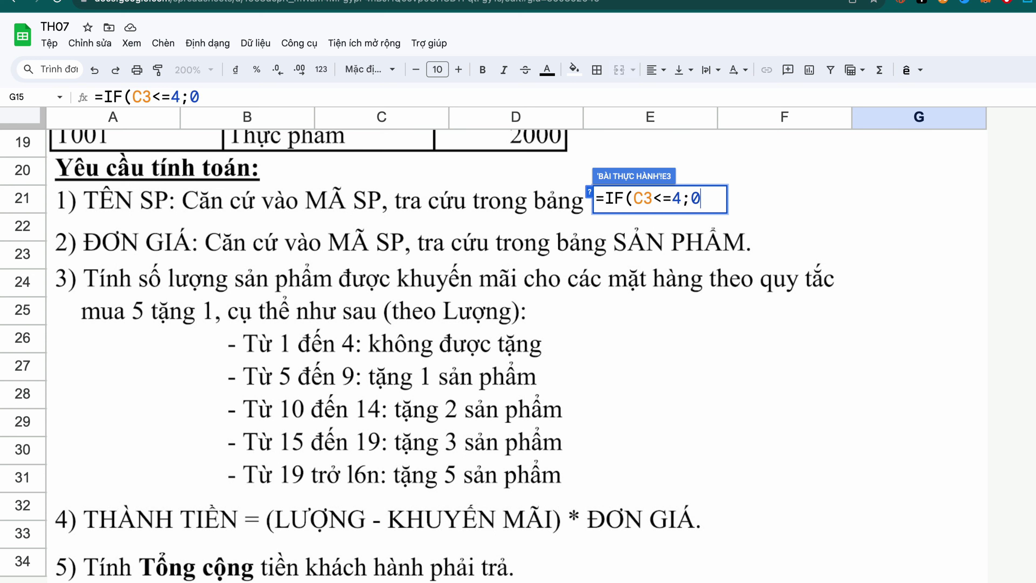
# Nest a second IF in the E3 formula that returns 1 when C3<=9
pyautogui.press('capslock')
pyautogui.write(';IF')
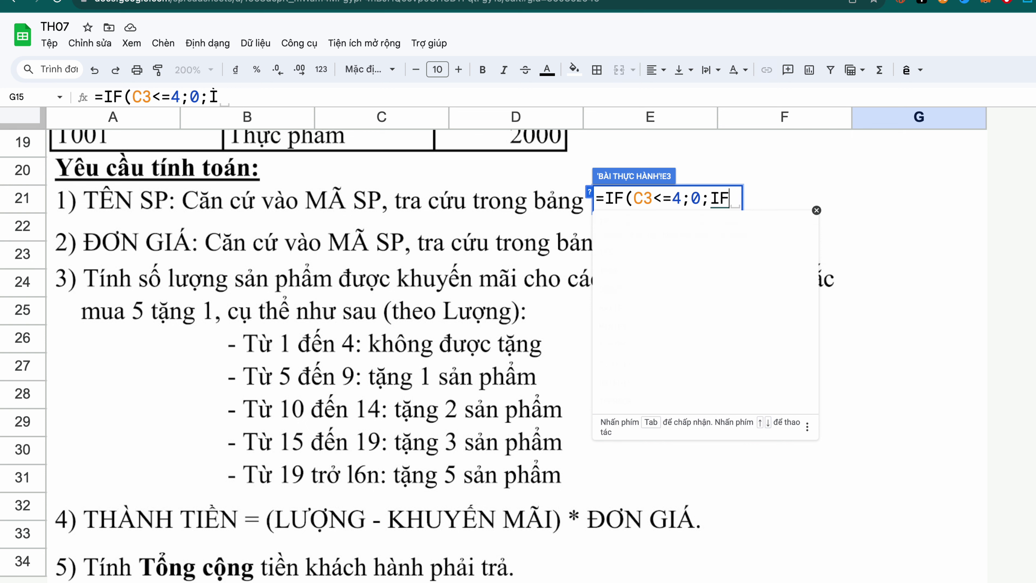
pyautogui.press('capslock')
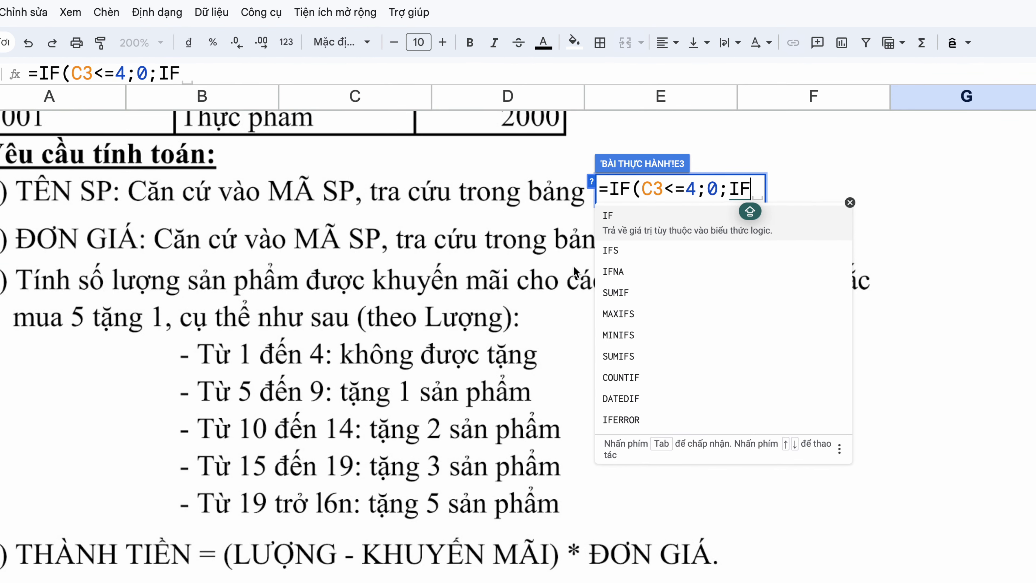
pyautogui.write('(')
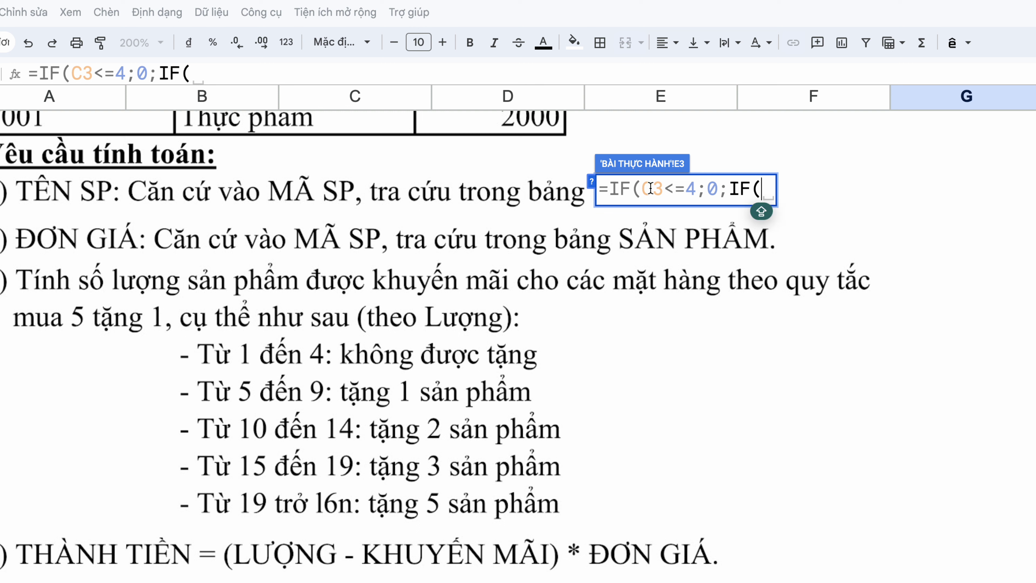
pyautogui.write('C3')
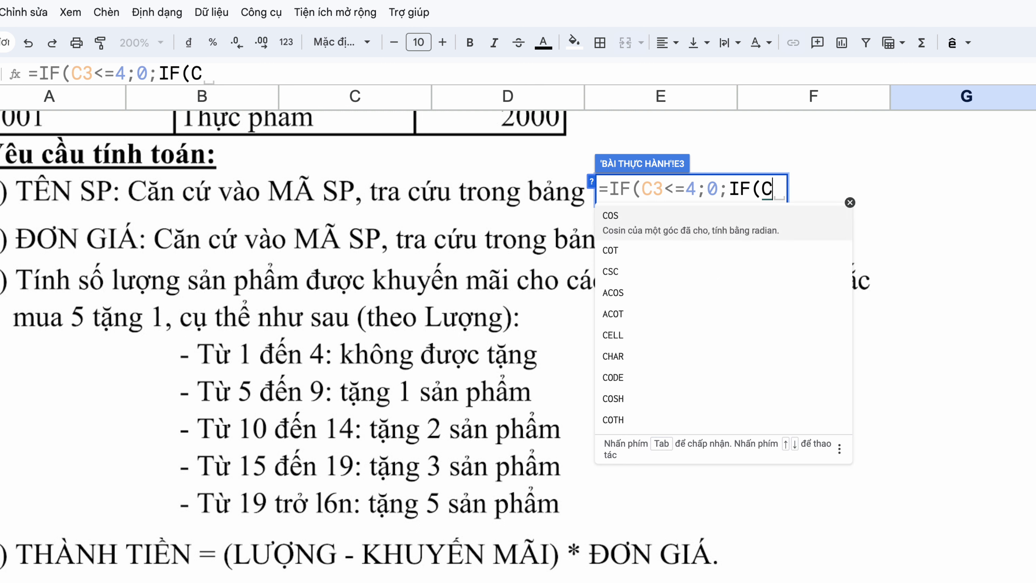
pyautogui.press('capslock')
pyautogui.write('<=')
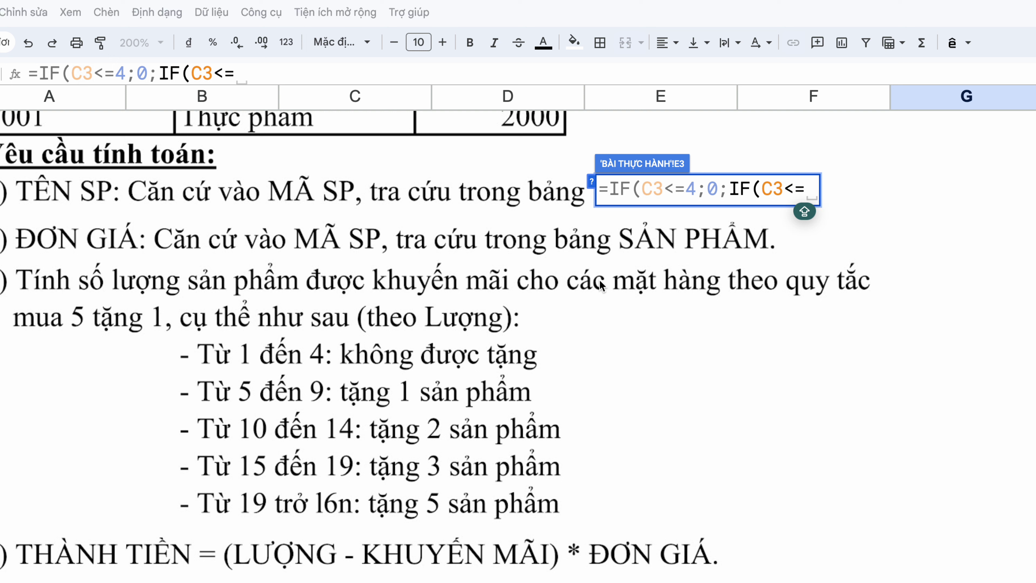
pyautogui.write('9')
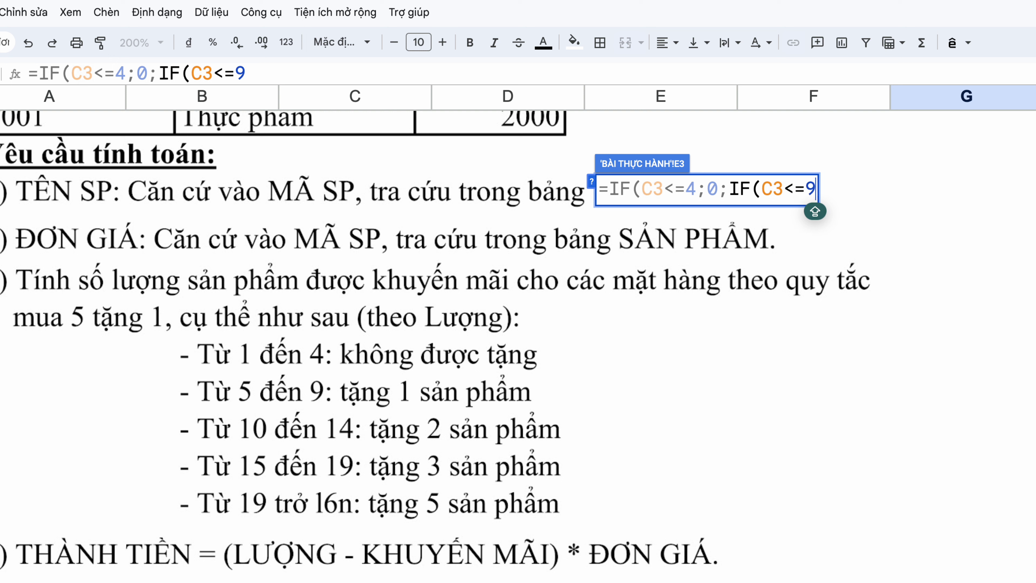
pyautogui.write('; ')
pyautogui.write('1')
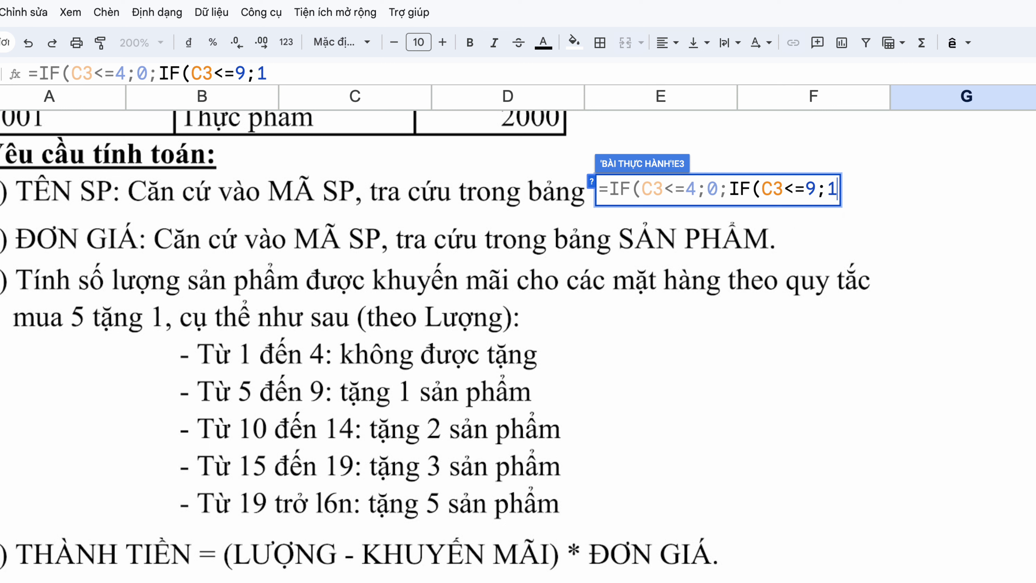
# Nest a third IF in the E3 formula that returns 2 when C3<=14
pyautogui.write(';IF(')
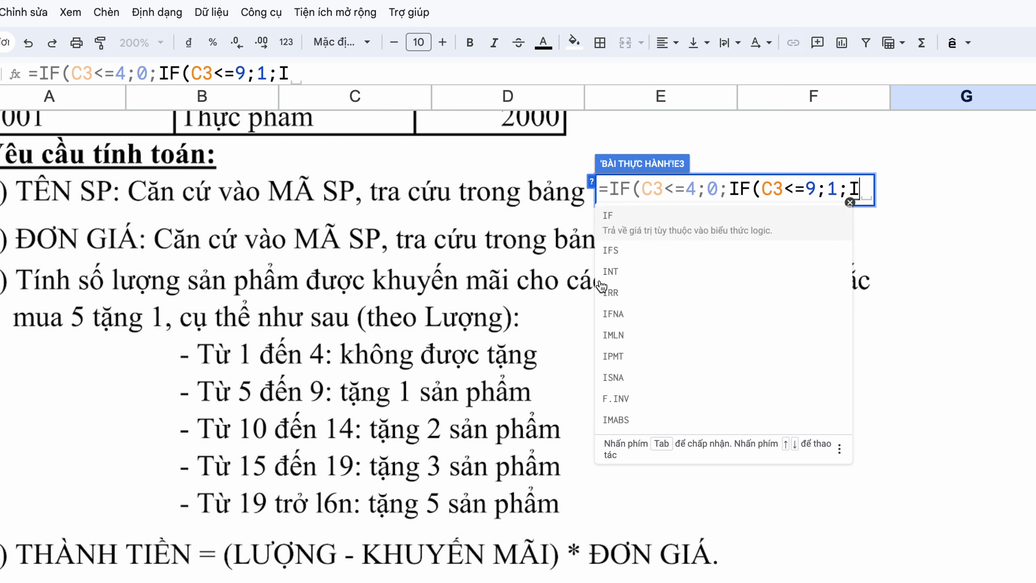
pyautogui.press('capslock')
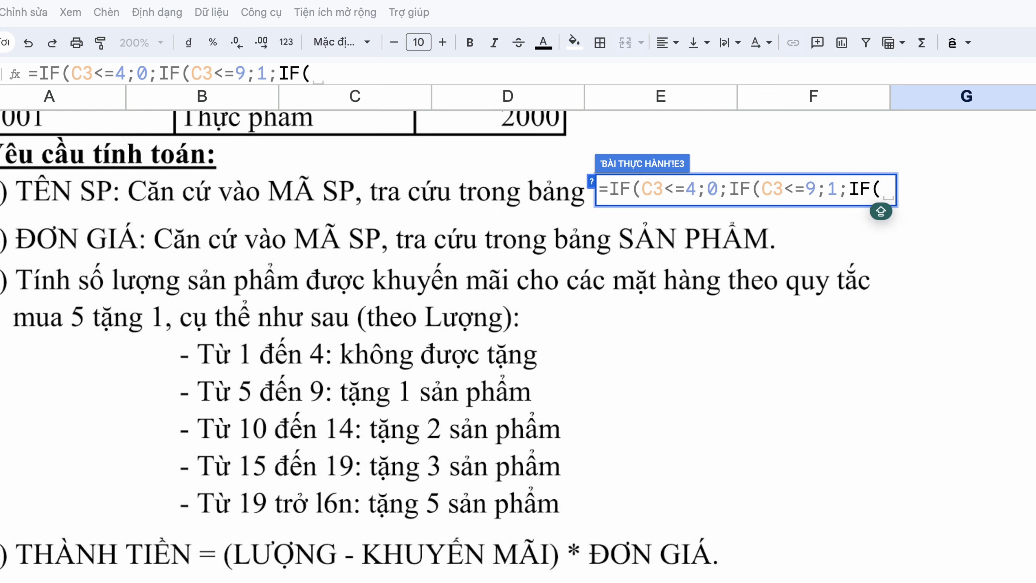
pyautogui.write('C3<')
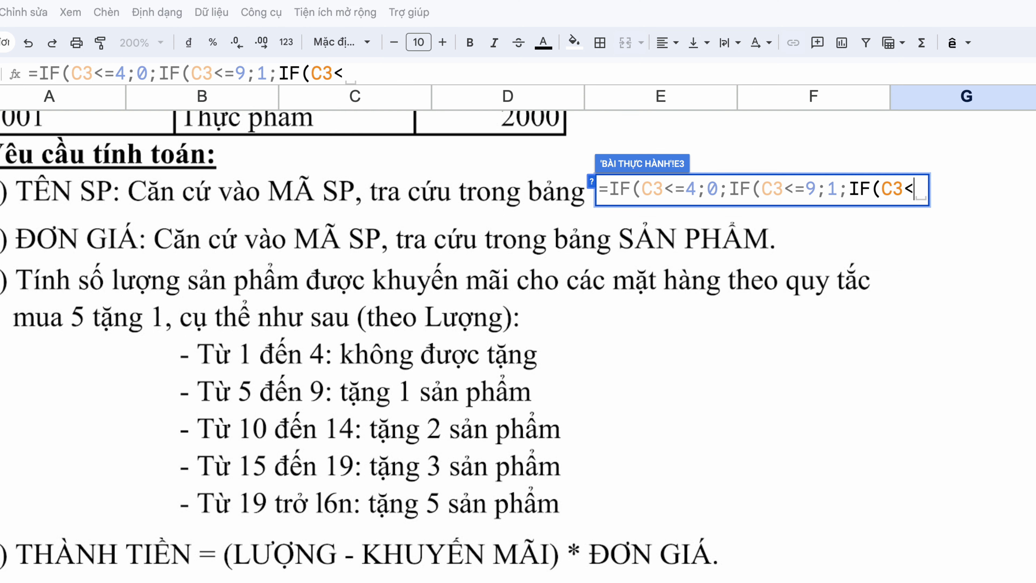
pyautogui.write('=')
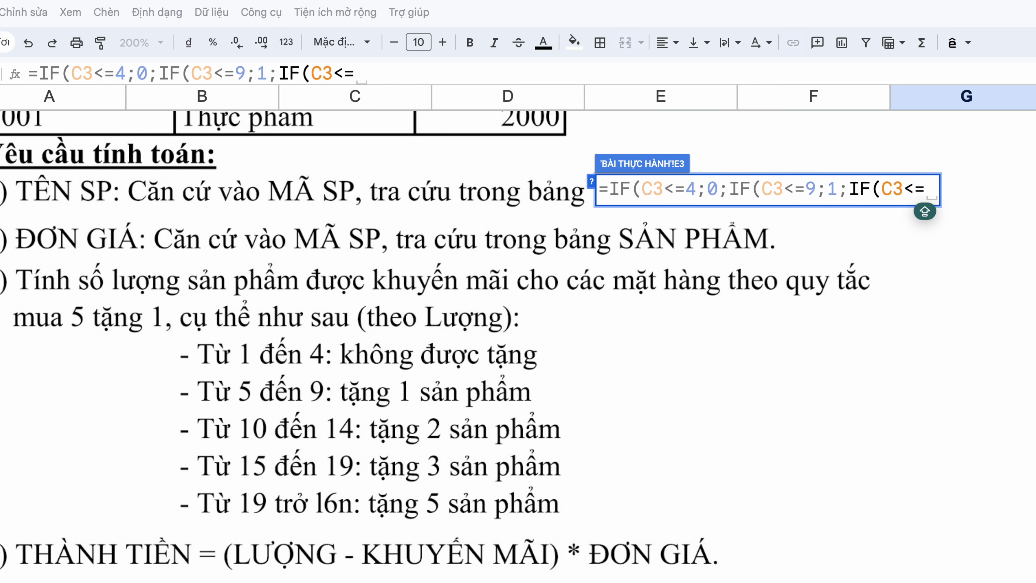
pyautogui.write('14;')
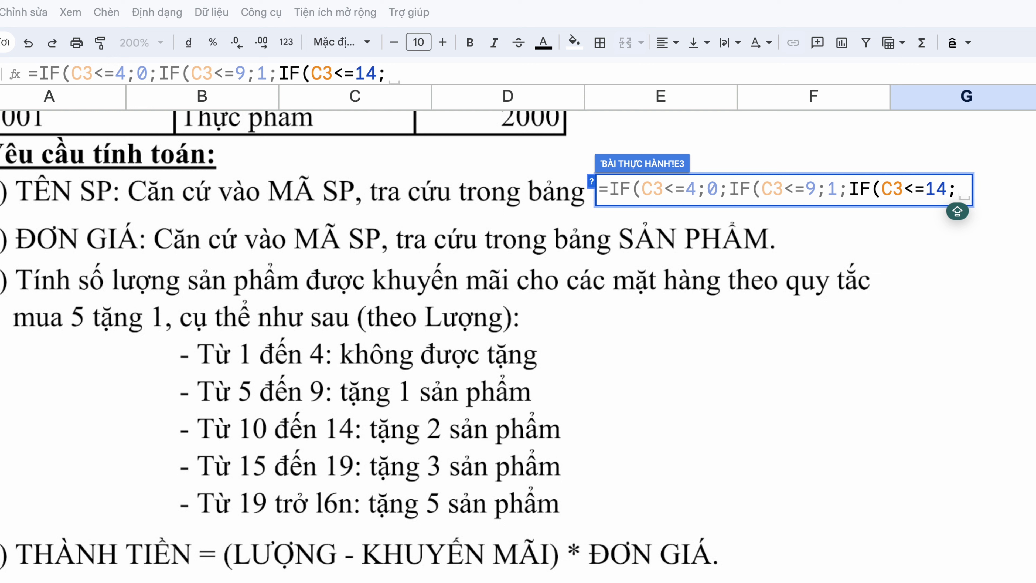
pyautogui.write('2;Ì')
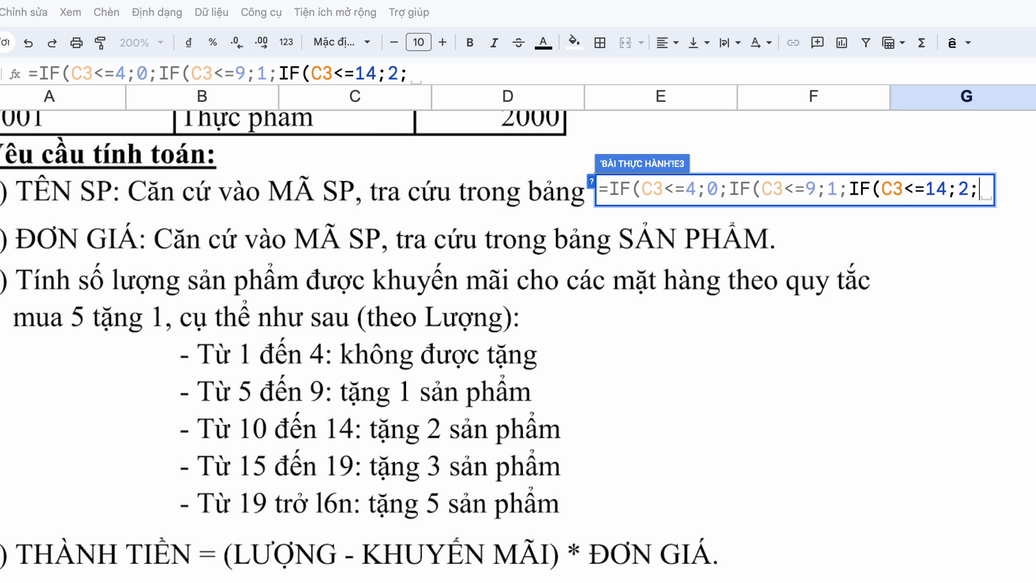
# Nest a fourth IF in the E3 formula that returns 3 when C3<=19 and otherwise 5
pyautogui.write('F')
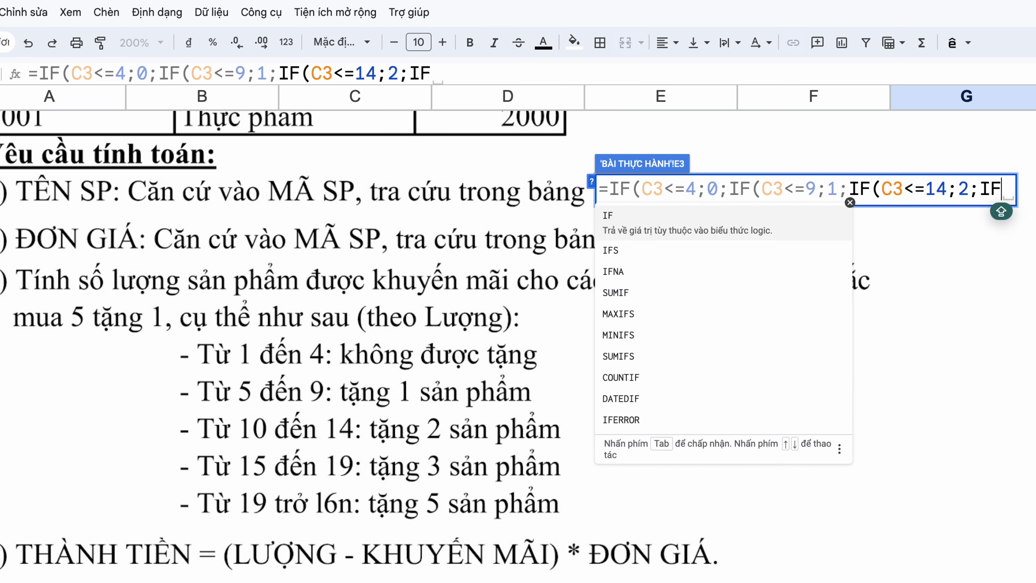
pyautogui.write('(C3')
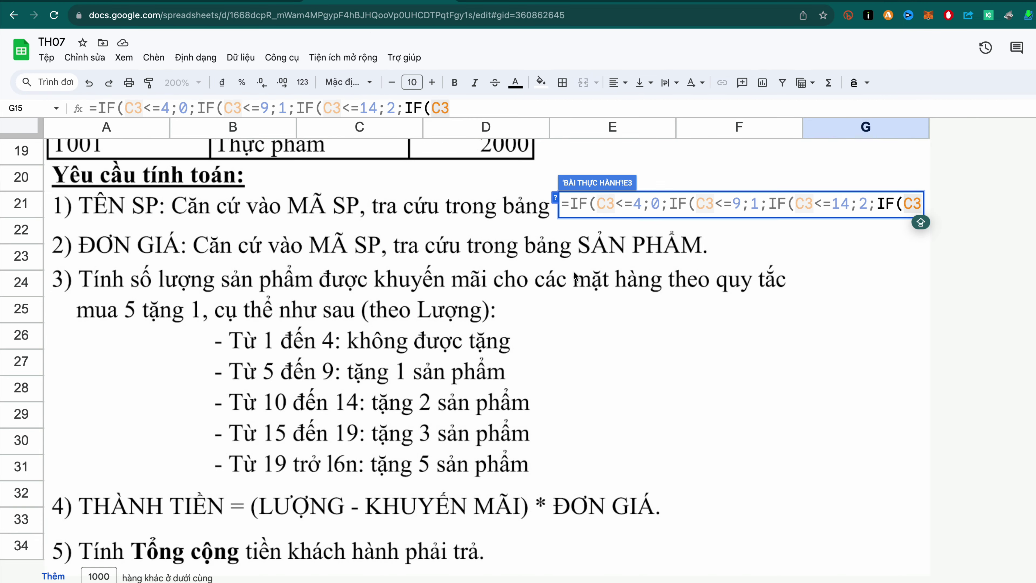
pyautogui.write('<')
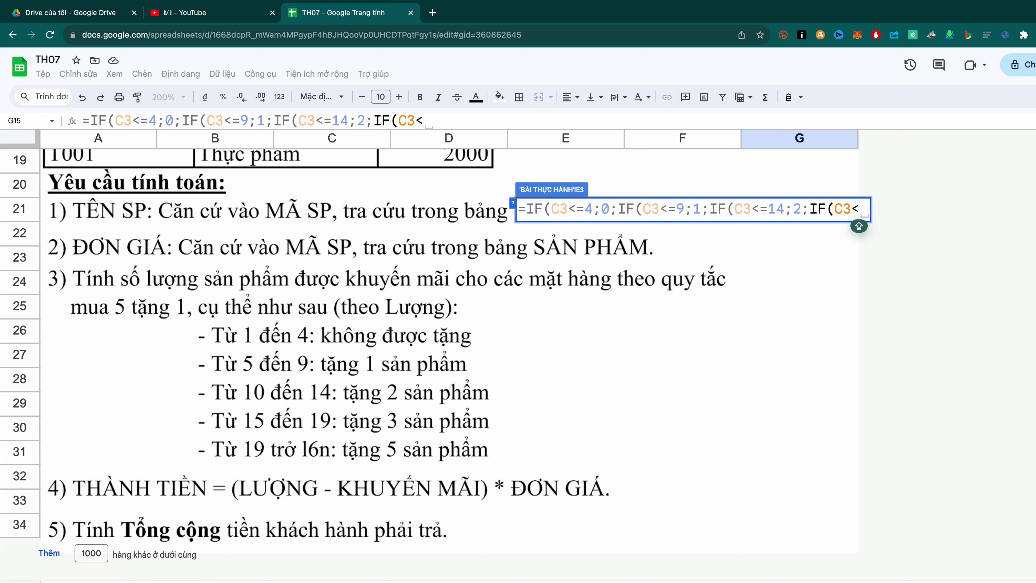
pyautogui.write('=')
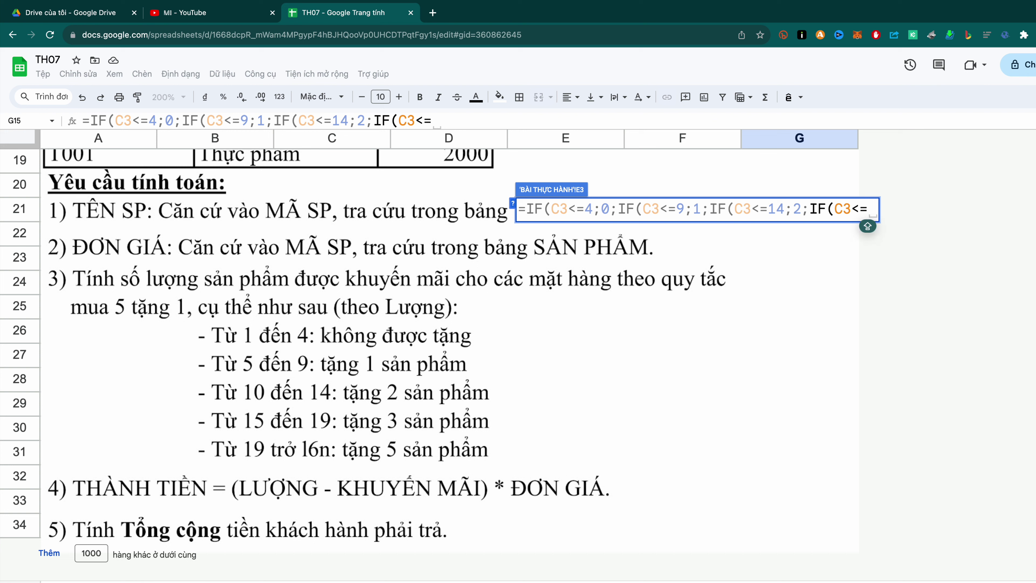
pyautogui.write('1')
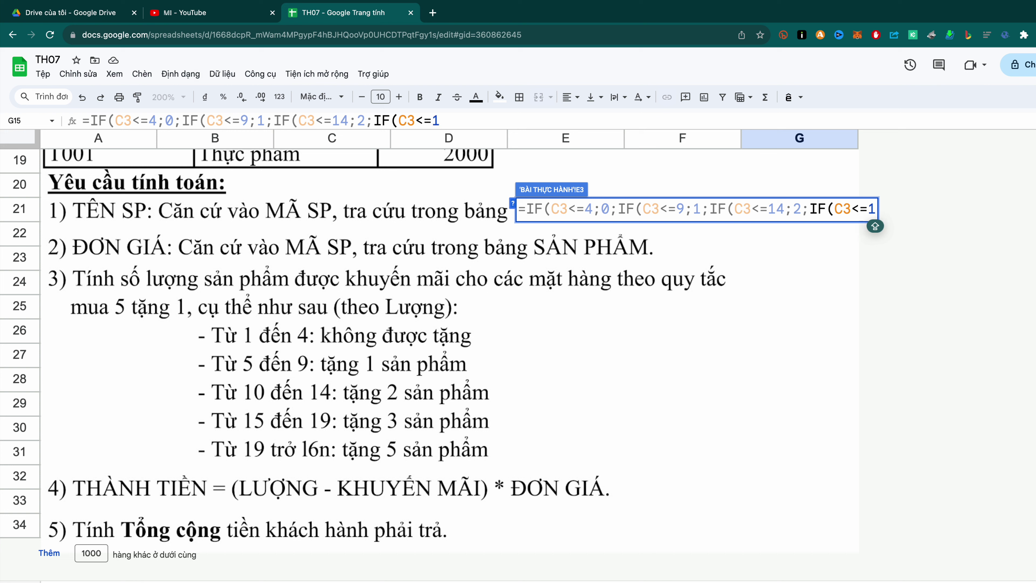
pyautogui.write('9;')
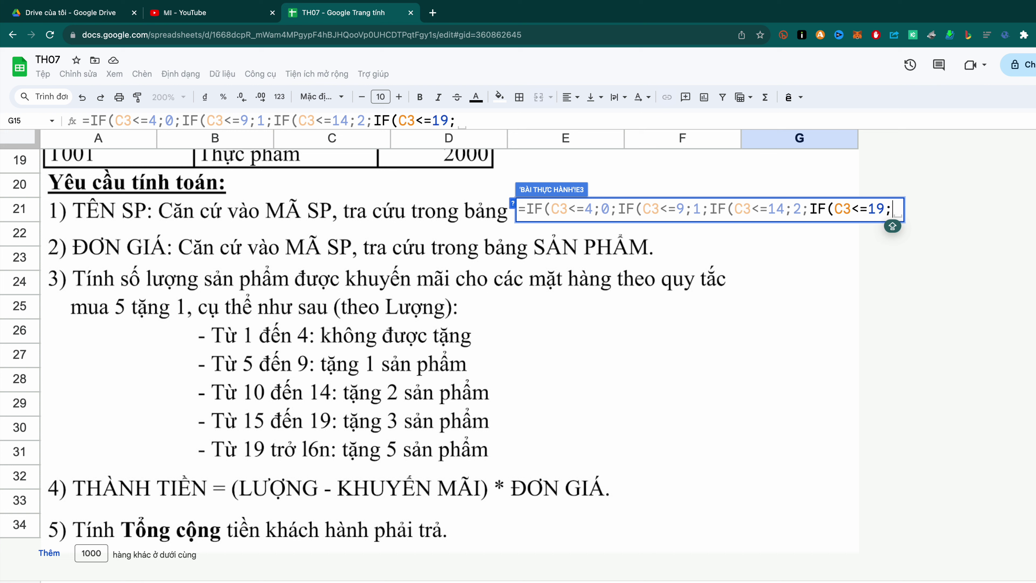
pyautogui.write('3')
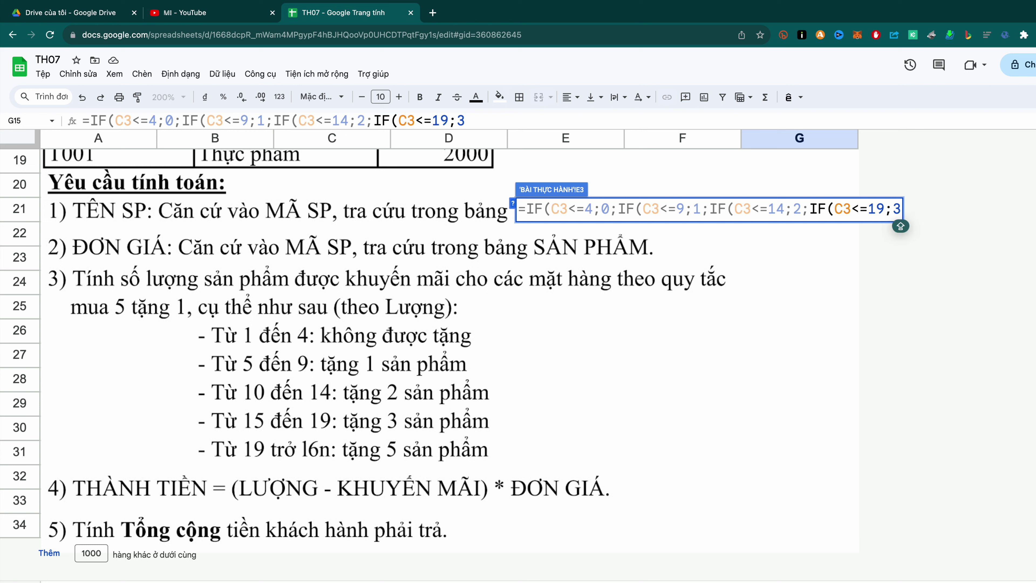
pyautogui.write(';')
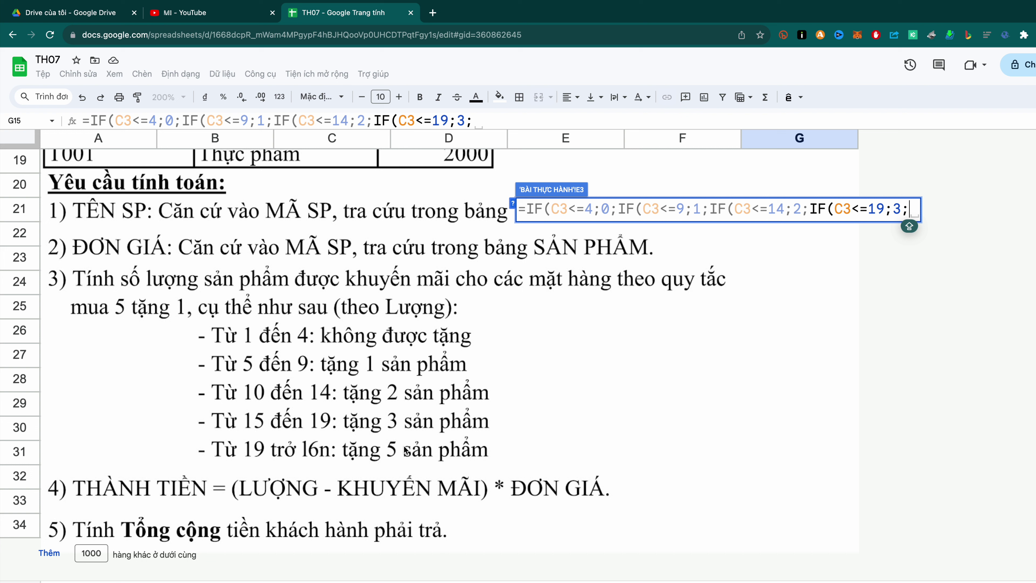
pyautogui.write('5)')
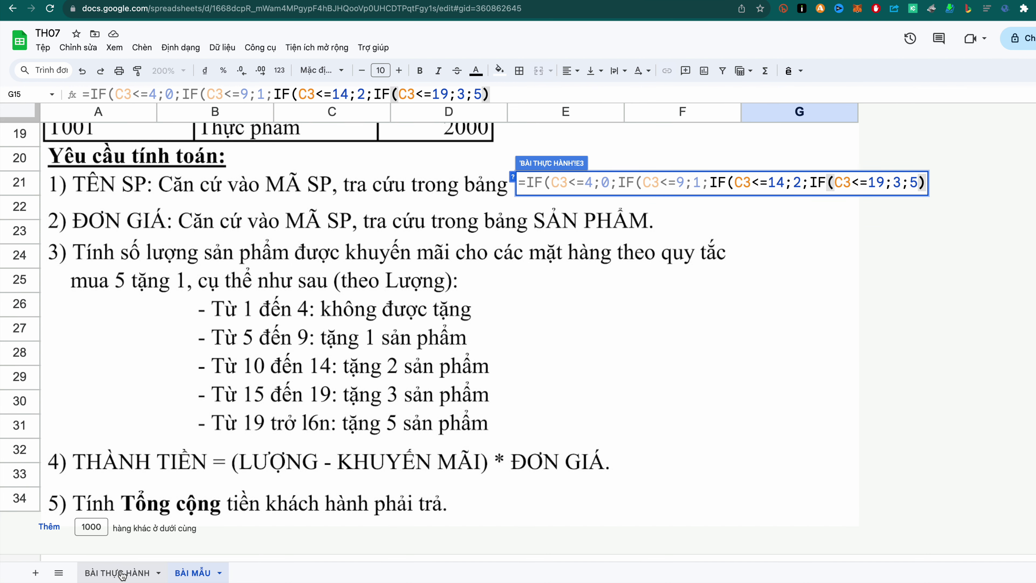
# Return to the BÀI THỰC HÀNH sheet, close all nested IF parentheses in the E3 formula and fill it down to E6
pyautogui.click(122, 574)
pyautogui.write(')))')
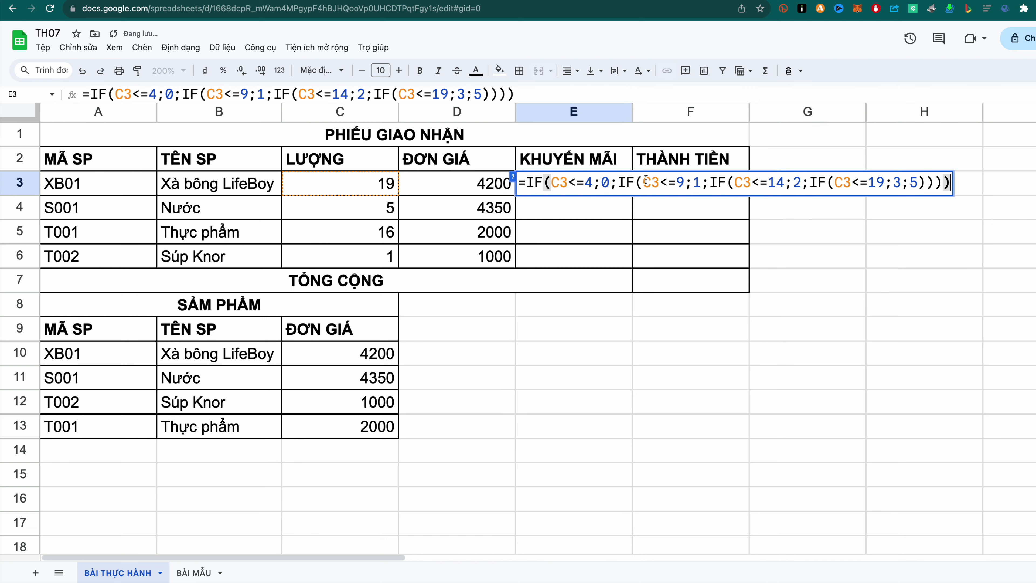
pyautogui.press('capslock')
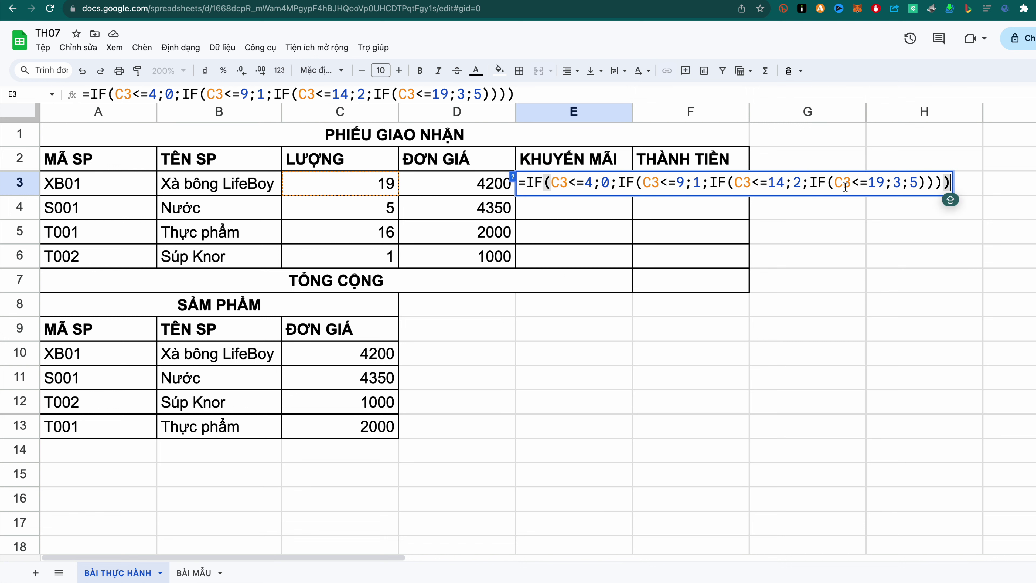
pyautogui.click(933, 183)
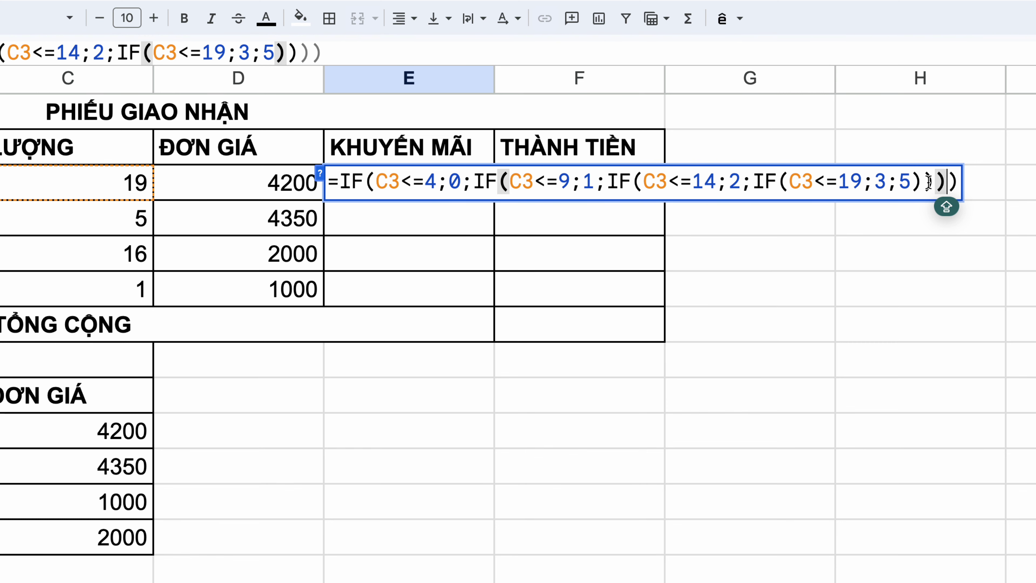
pyautogui.press('Return')
pyautogui.click(483, 195)
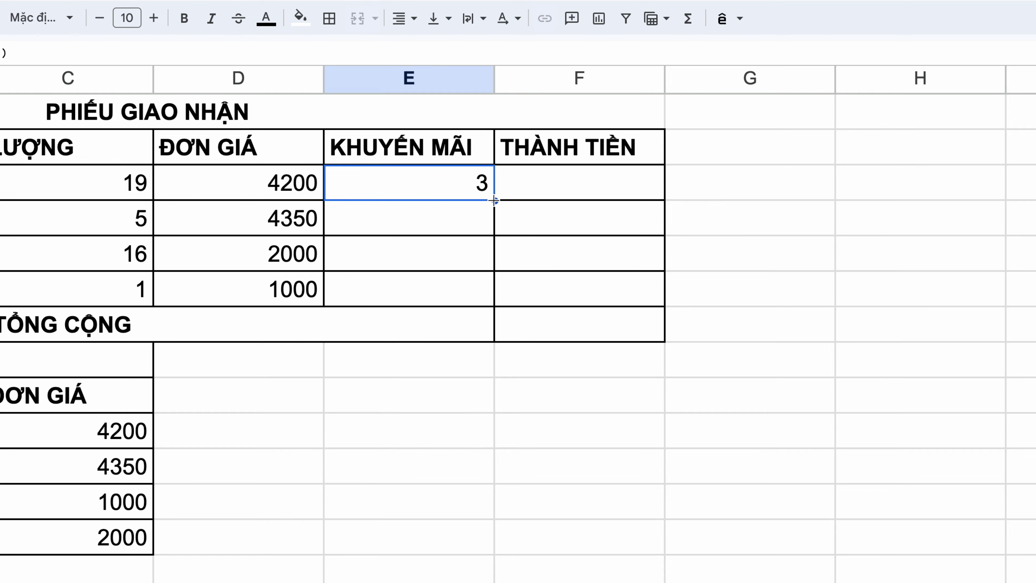
pyautogui.moveTo(493, 200); pyautogui.dragTo(485, 299)
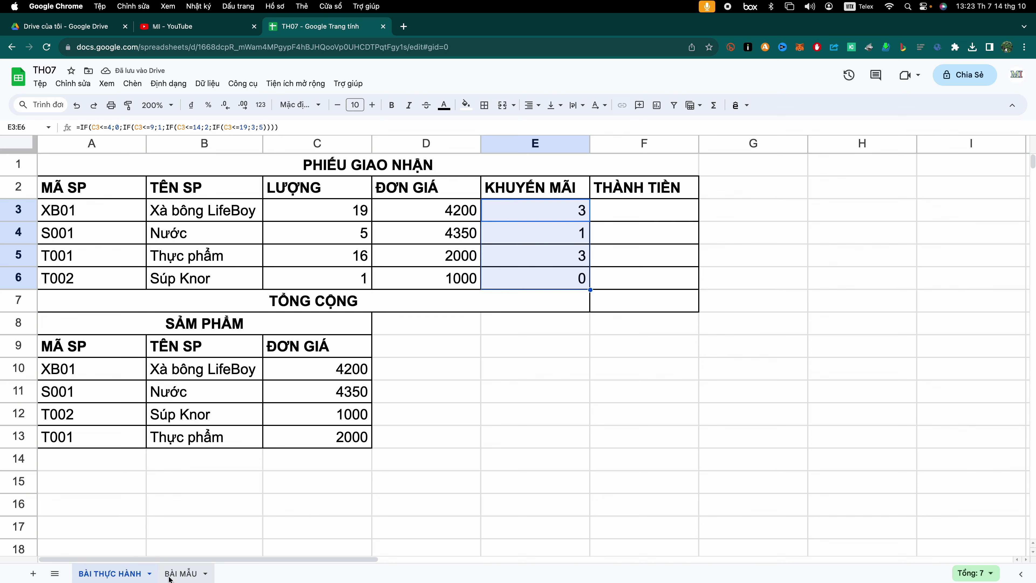
# Check the THÀNH TIỀN rule on the BÀI MẪU sheet, then enter =(C3-E3)*D3 in F3 of BÀI THỰC HÀNH and fill it down to F6
pyautogui.click(181, 573)
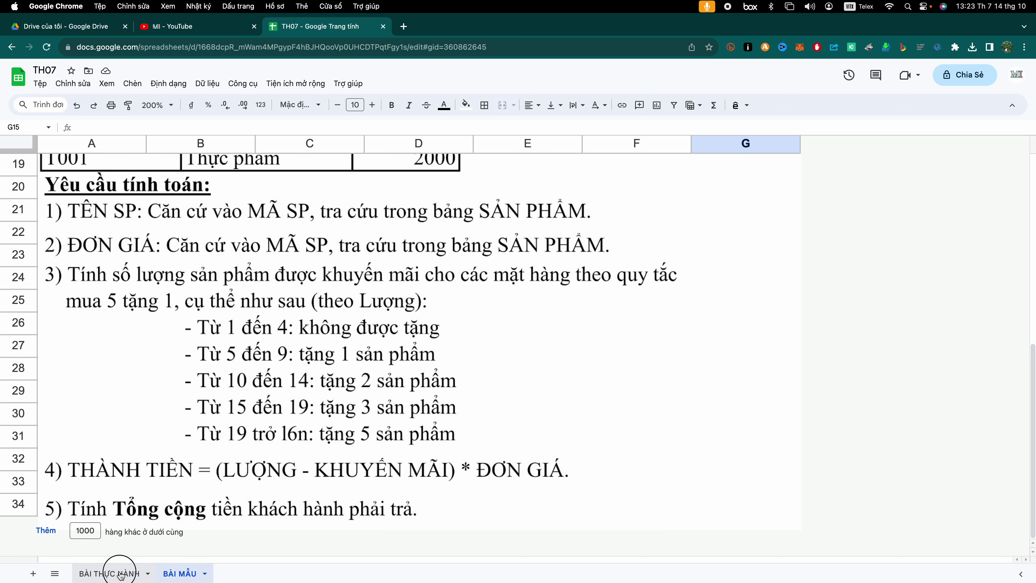
pyautogui.click(109, 574)
pyautogui.click(633, 215)
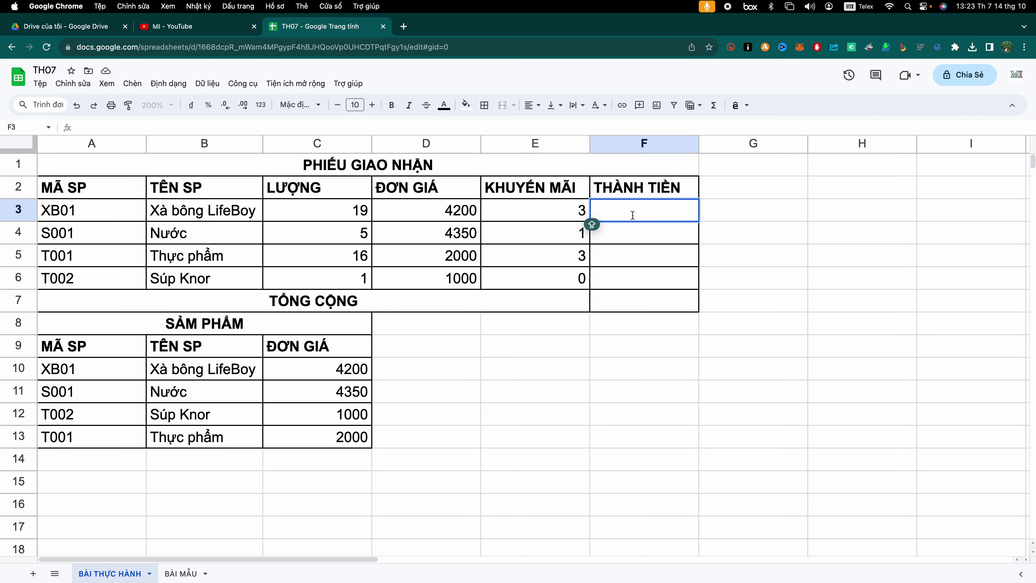
pyautogui.write('=')
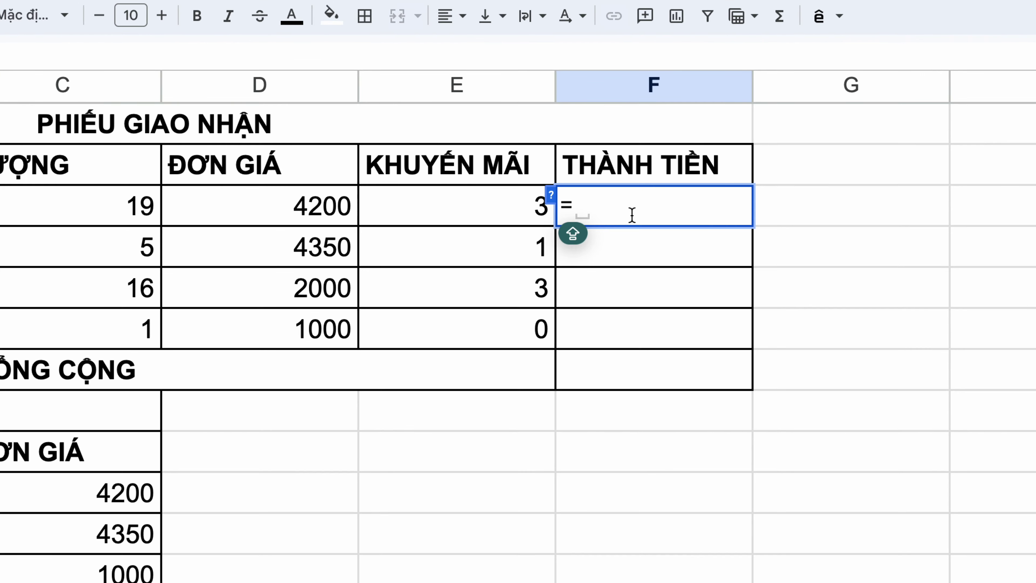
pyautogui.write('(')
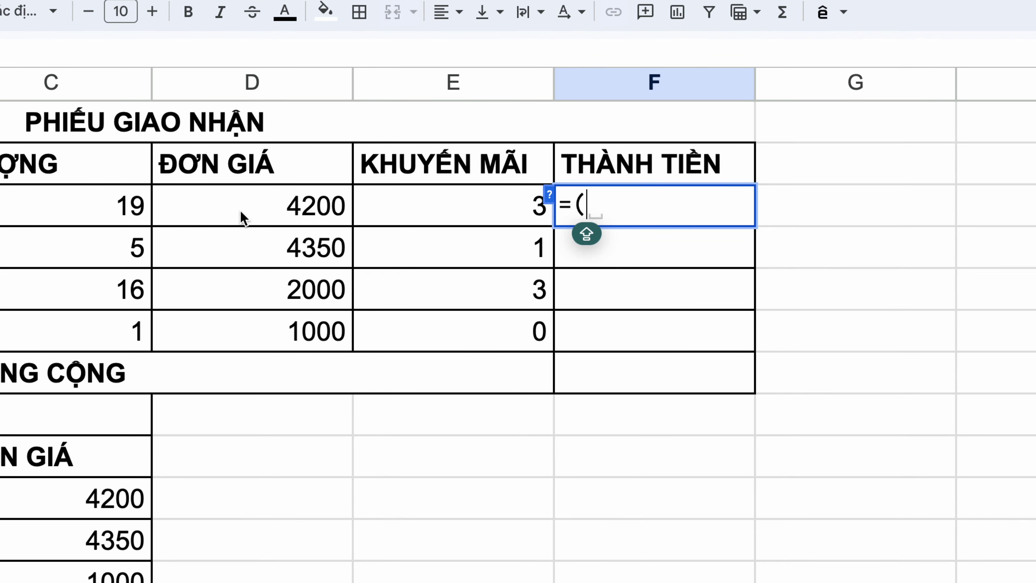
pyautogui.click(103, 207)
pyautogui.write('-')
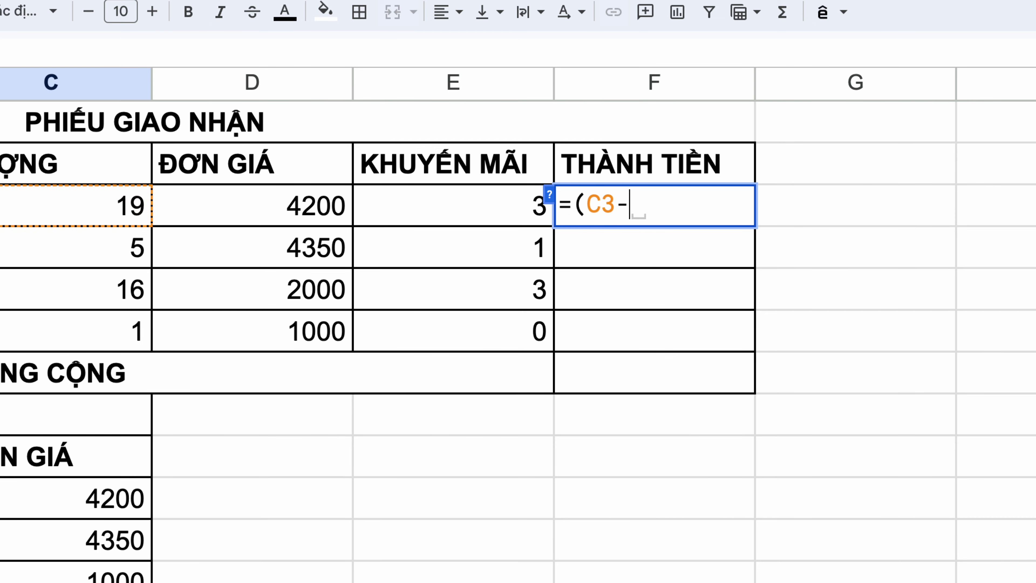
pyautogui.click(474, 211)
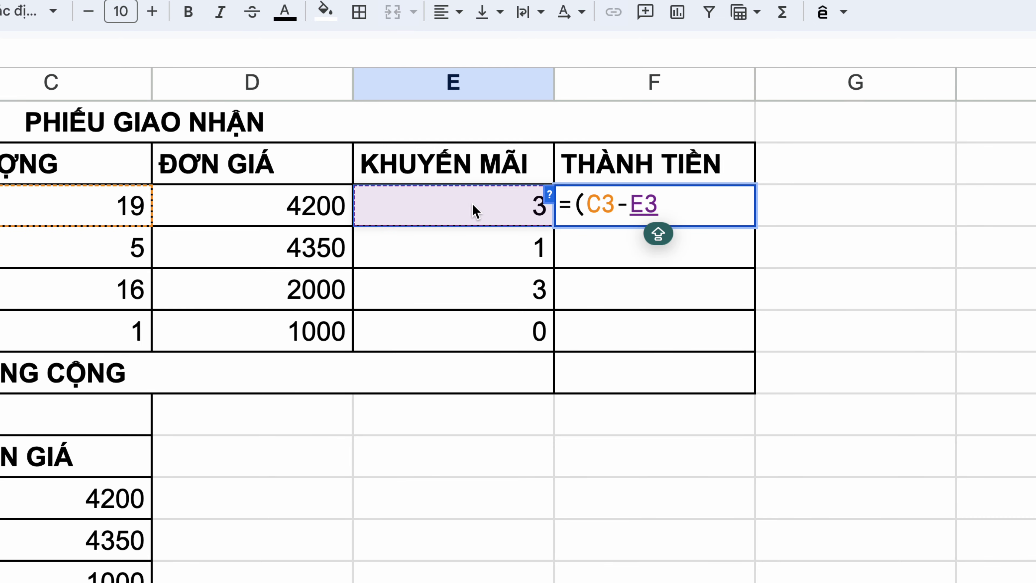
pyautogui.write(')*')
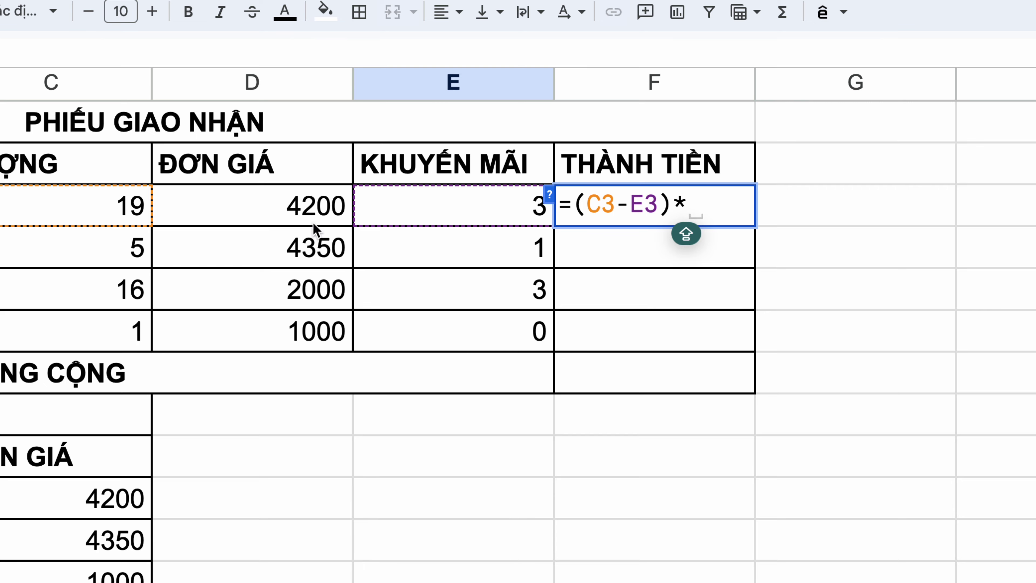
pyautogui.click(293, 206)
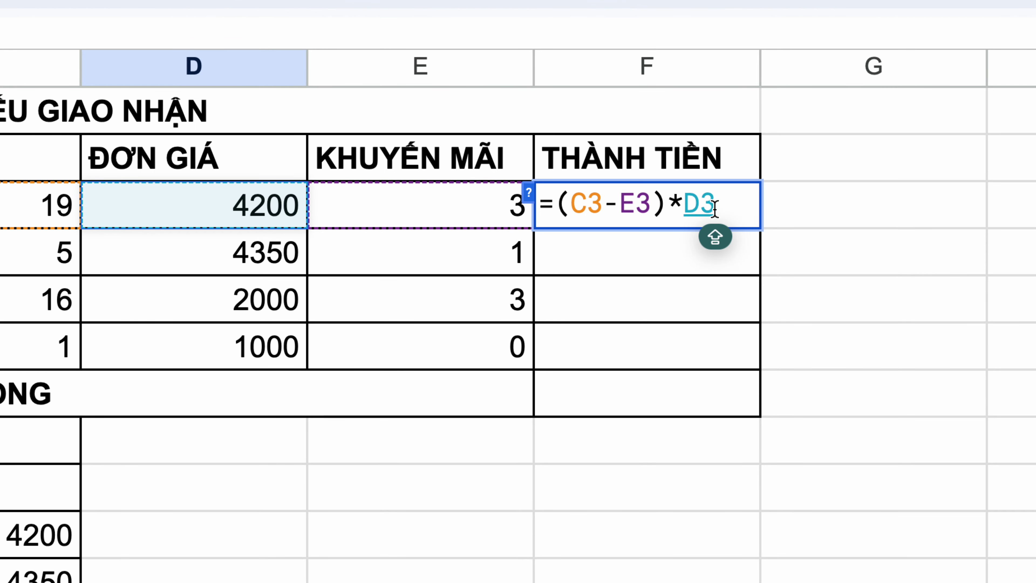
pyautogui.press('Return')
pyautogui.click(666, 223)
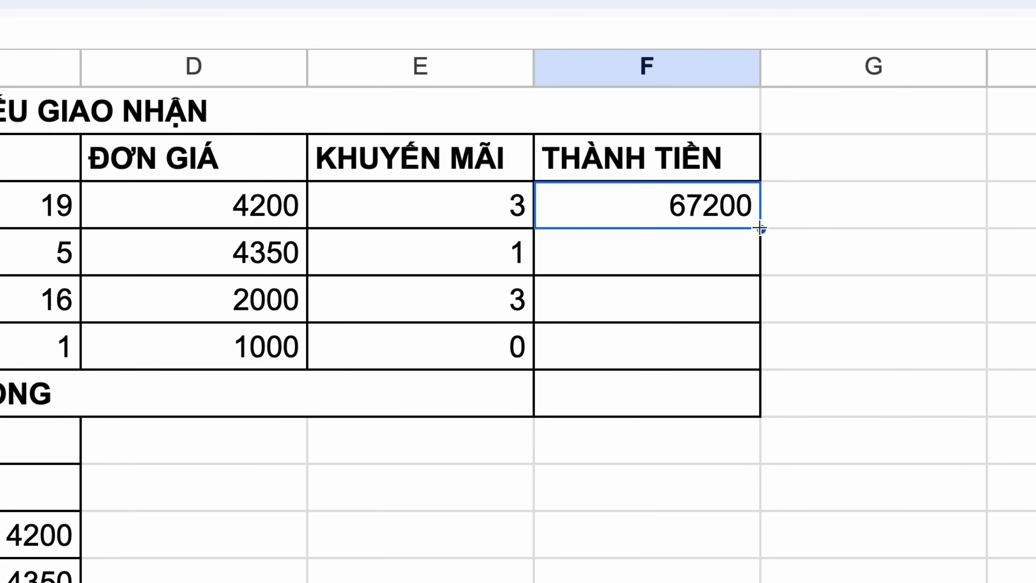
pyautogui.moveTo(762, 230); pyautogui.dragTo(739, 369)
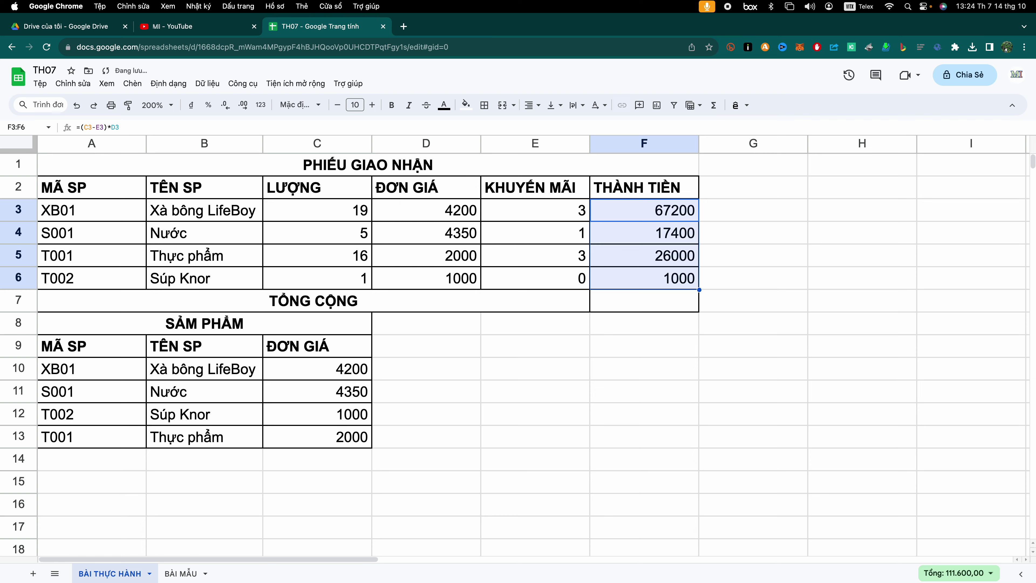
# Enter =SUM(F3:F6) in the TỔNG CỘNG cell F7 and make that cell bold
pyautogui.click(648, 392)
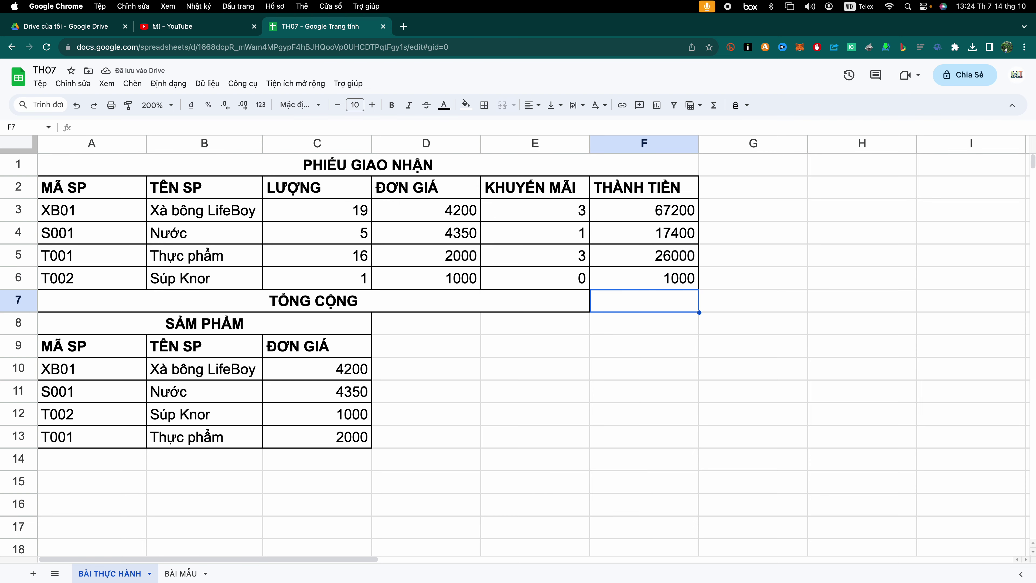
pyautogui.press('capslock')
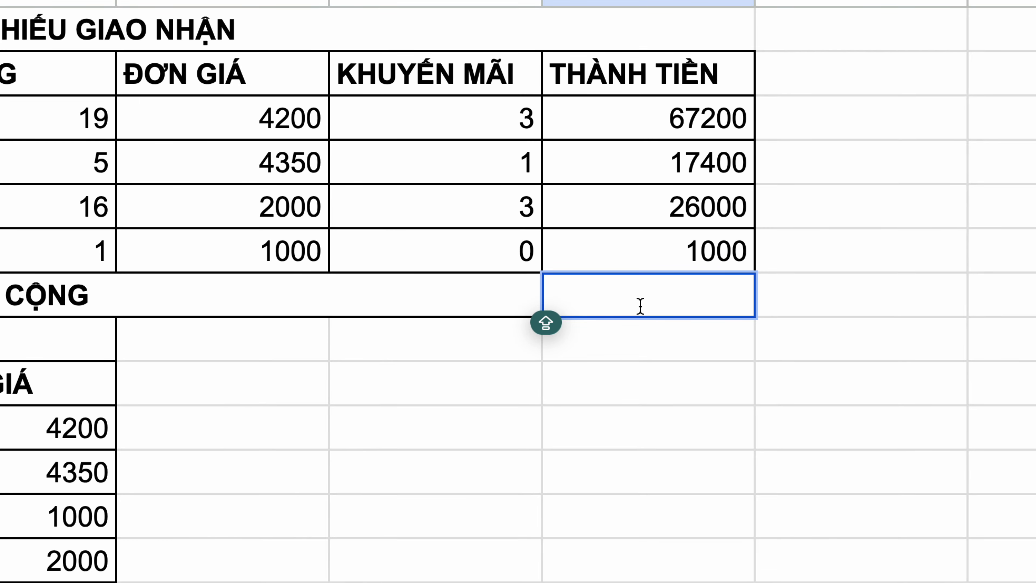
pyautogui.write('=SUM')
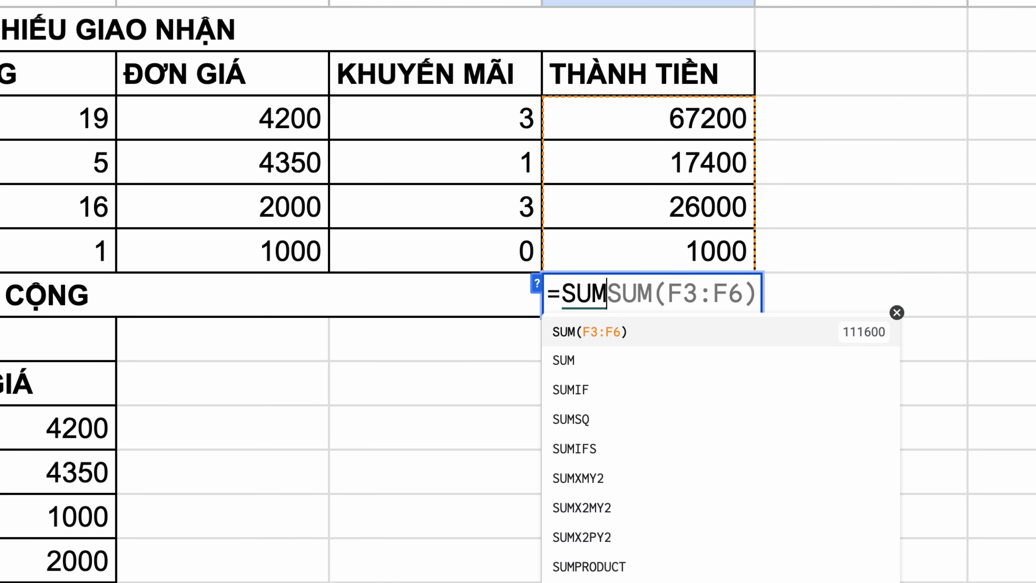
pyautogui.write('(')
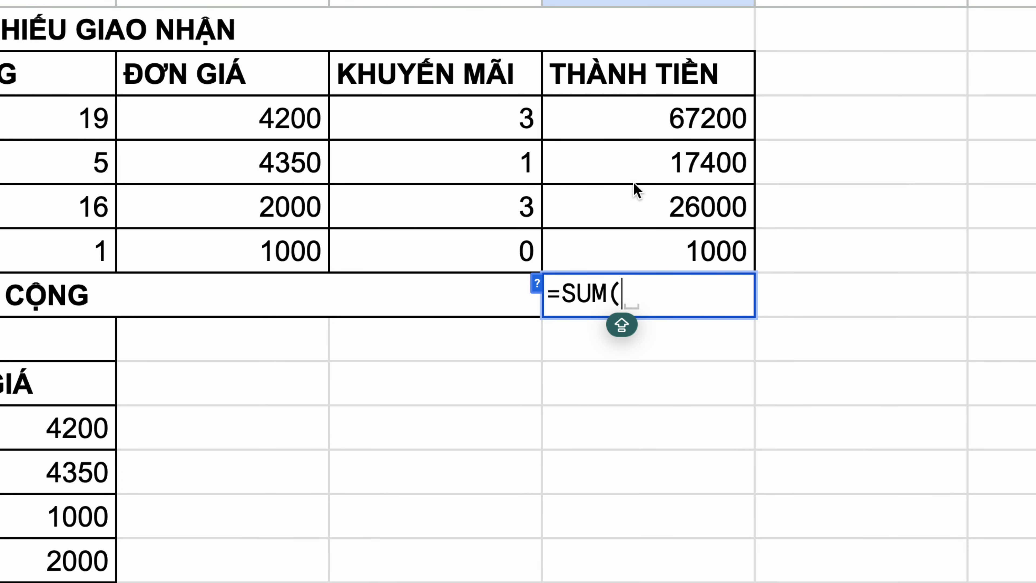
pyautogui.moveTo(630, 123); pyautogui.dragTo(653, 251)
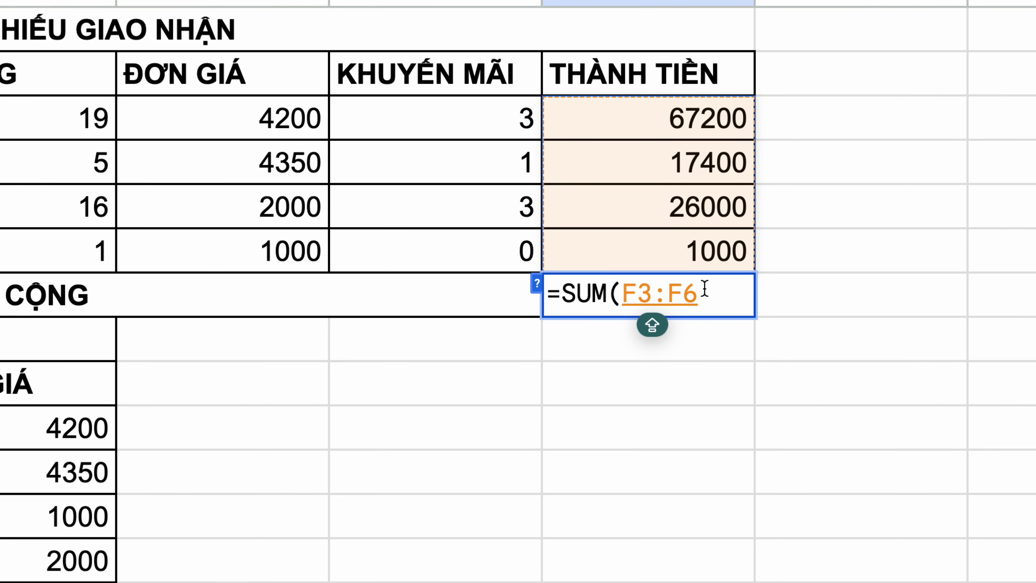
pyautogui.write(')')
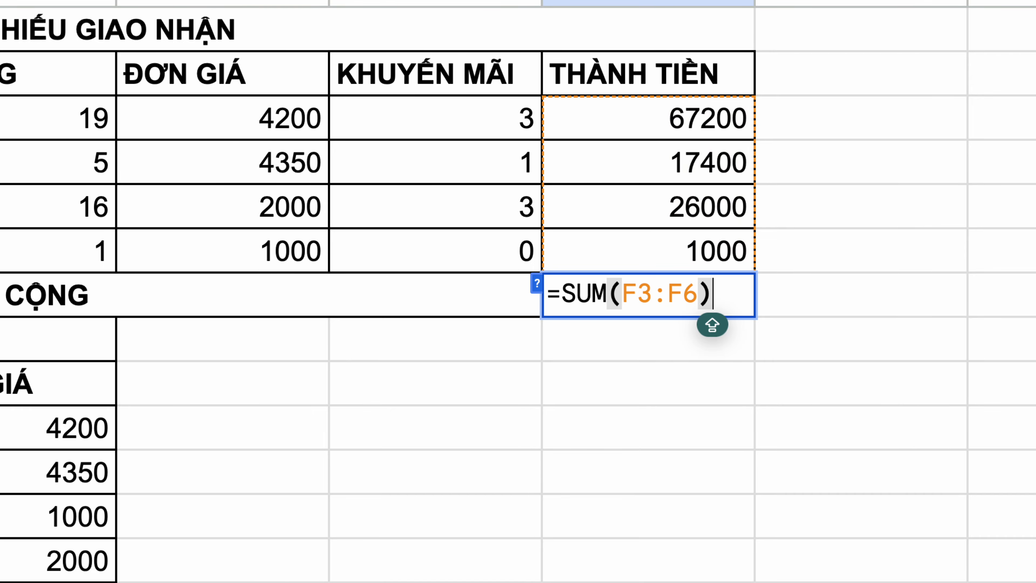
pyautogui.press('Return')
pyautogui.click(671, 301)
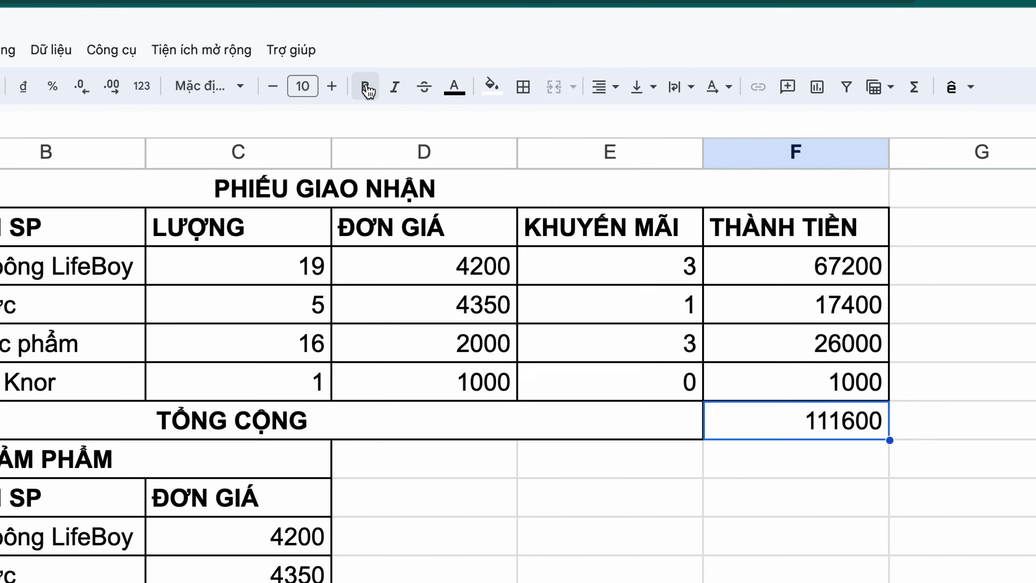
pyautogui.click(366, 86)
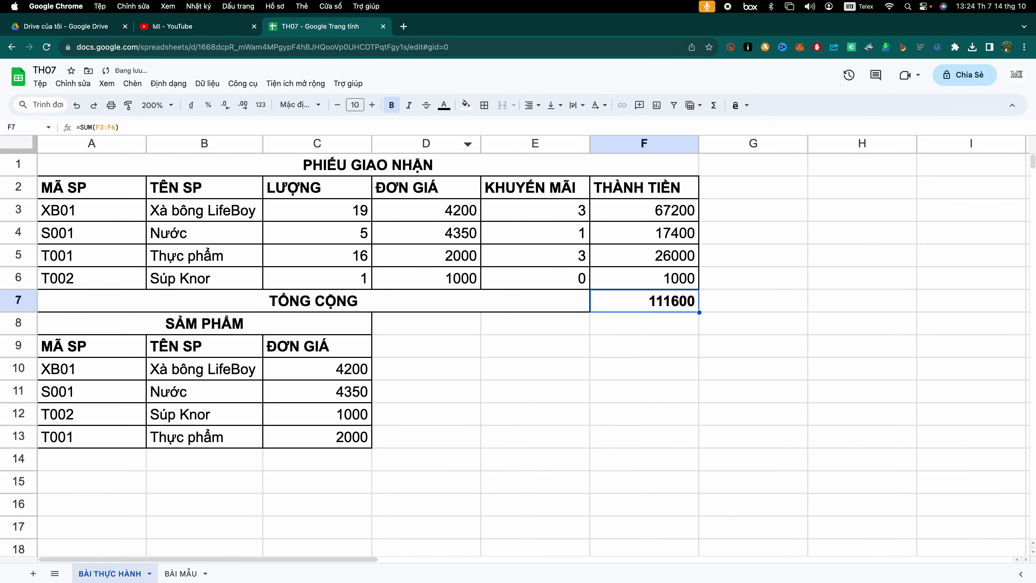